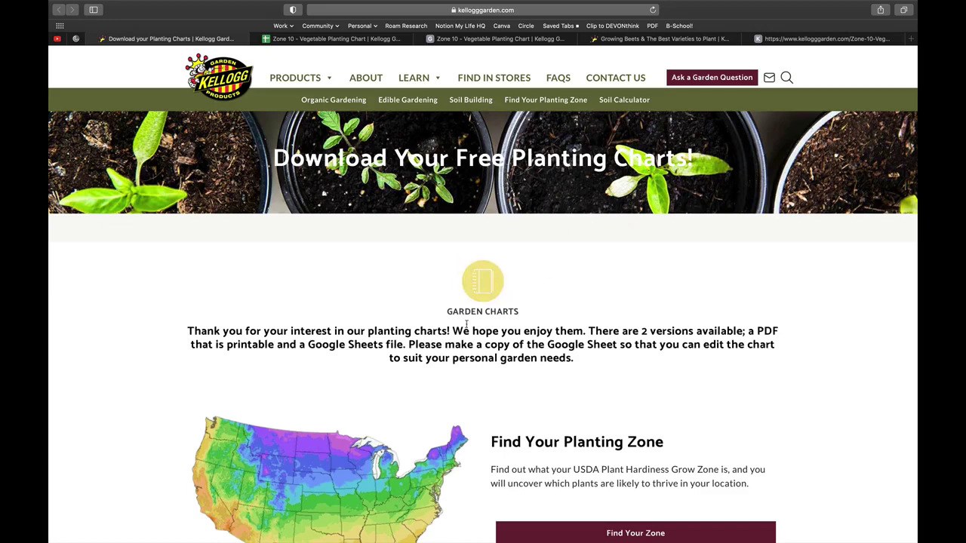
Open the Google Sheet version of the Zone 10 Planting Chart from the vegetable planting chart downloads
scroll(513, 308, "down", 3)
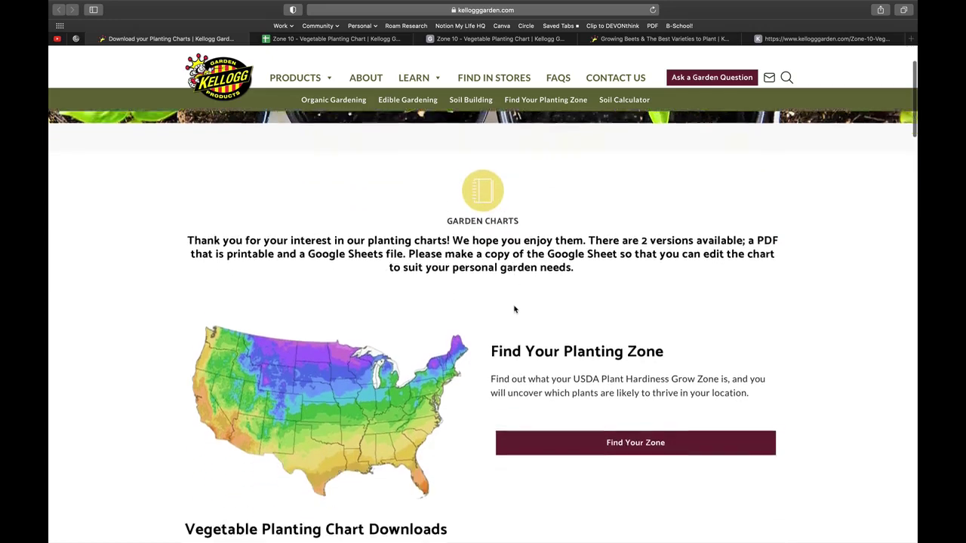
scroll(514, 309, "down", 3)
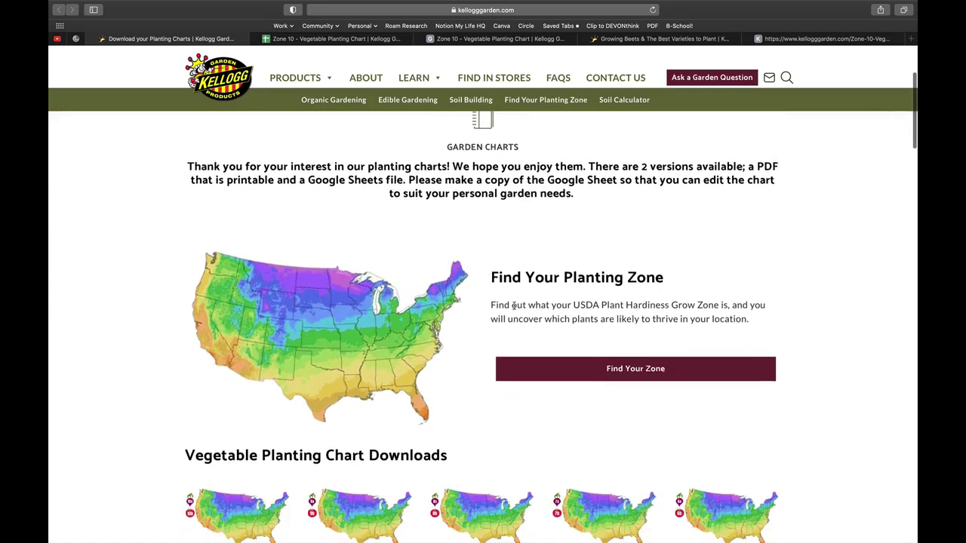
scroll(514, 306, "down", 1)
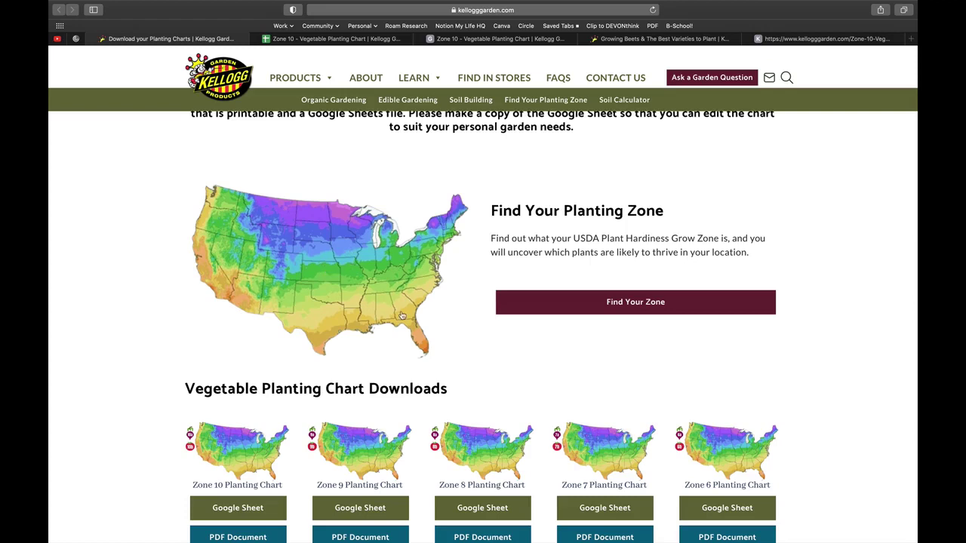
scroll(550, 363, "down", 1)
scroll(551, 362, "down", 5)
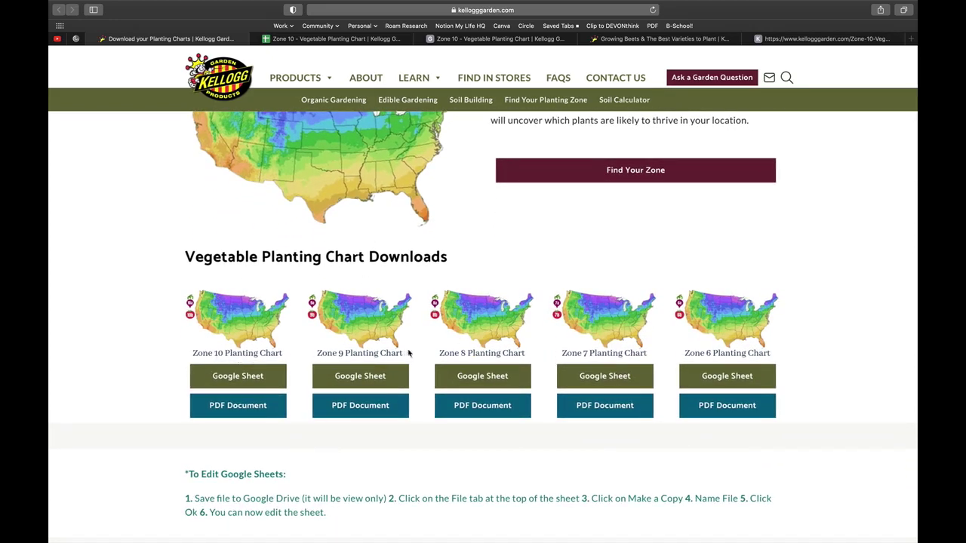
scroll(724, 381, "down", 5)
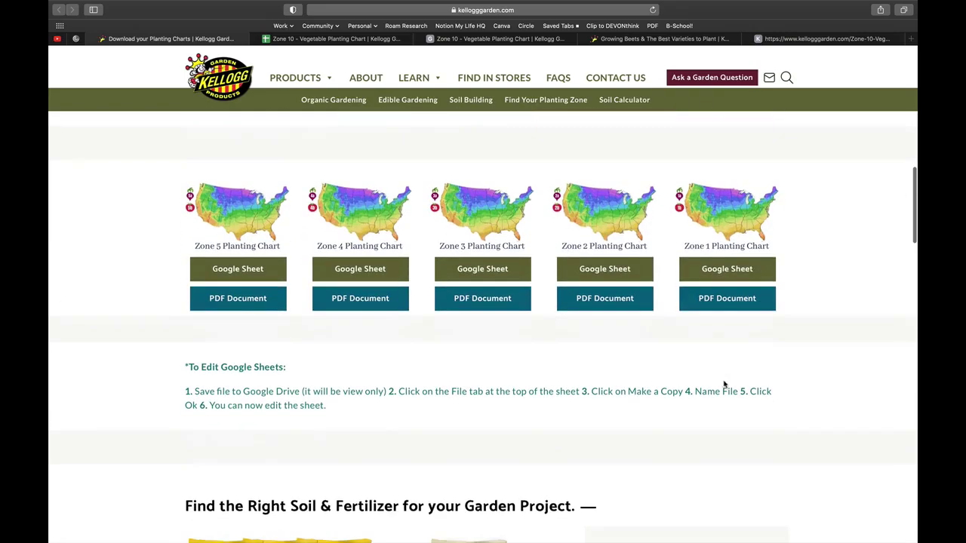
scroll(724, 385, "up", 15)
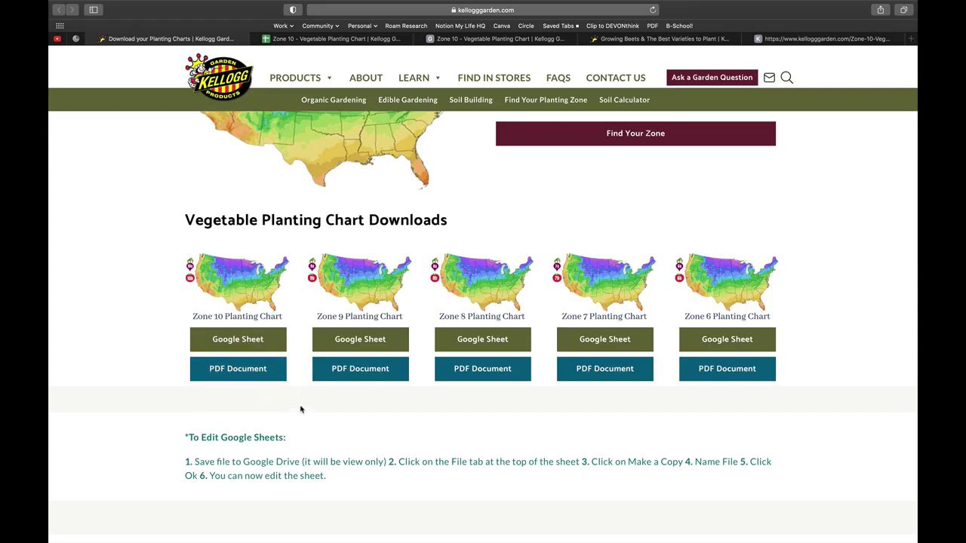
left_click(259, 341)
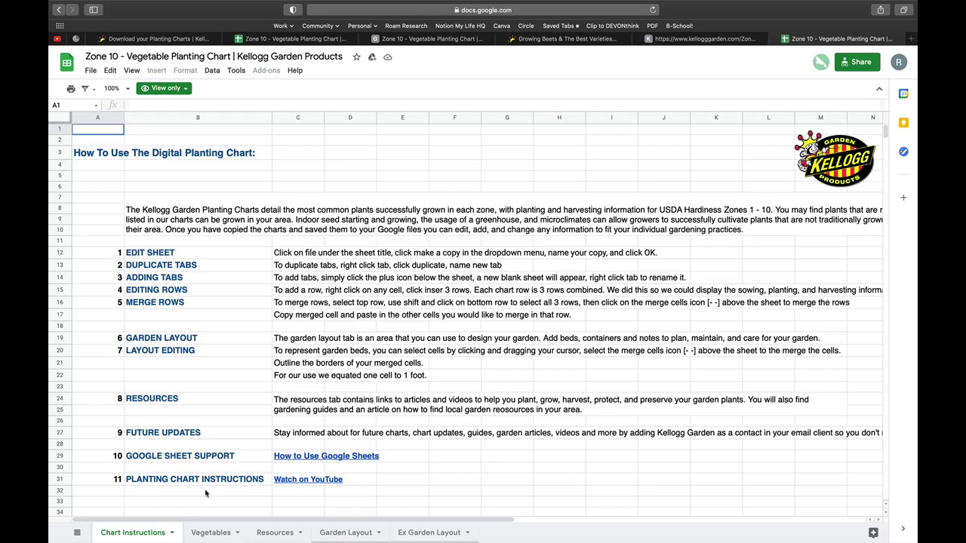
View the Vegetables sheet and make an editable copy of the Zone 10 chart in My Drive under the suggested name
left_click(208, 535)
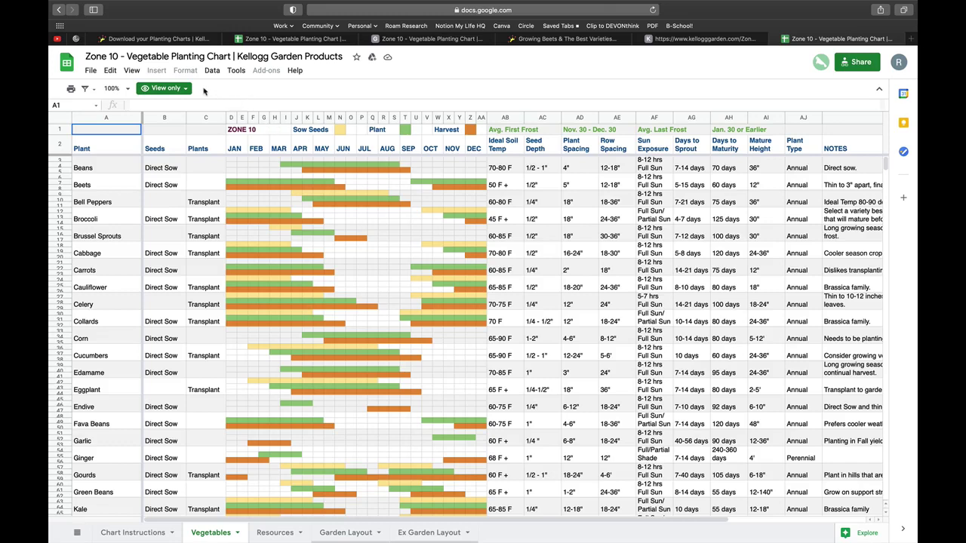
left_click(178, 89)
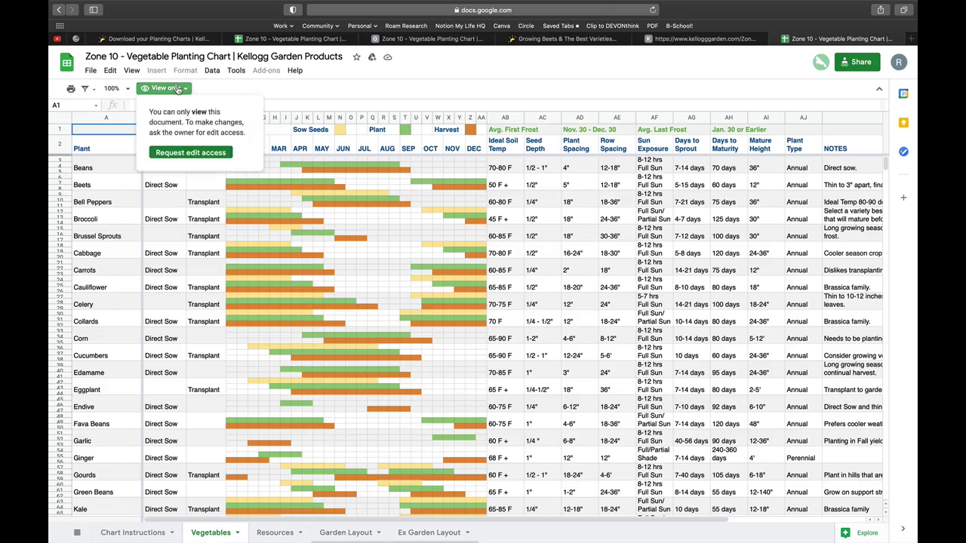
left_click(90, 71)
left_click(126, 170)
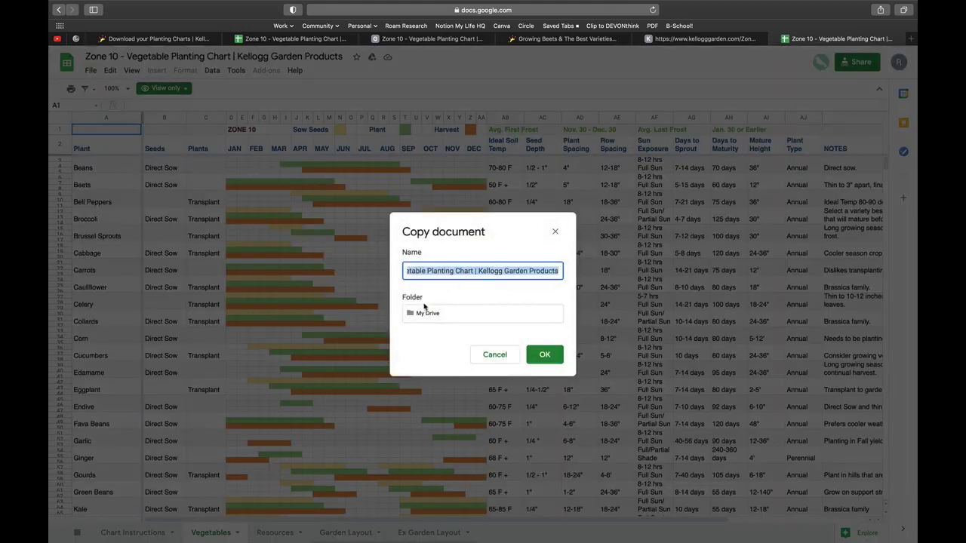
left_click(544, 355)
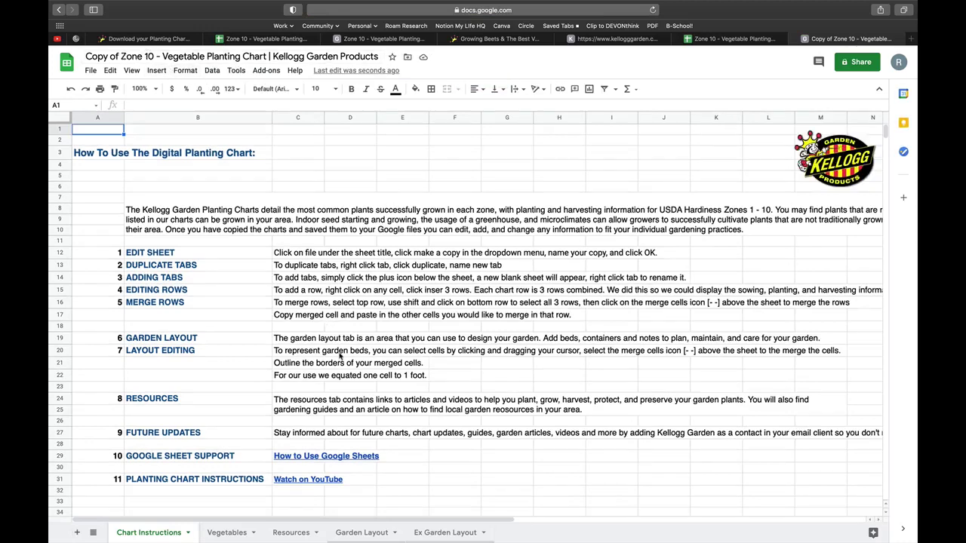
View the copy's Vegetables sheet and open the Growing Broccoli article linked on its Resources sheet
scroll(341, 358, "right", 2)
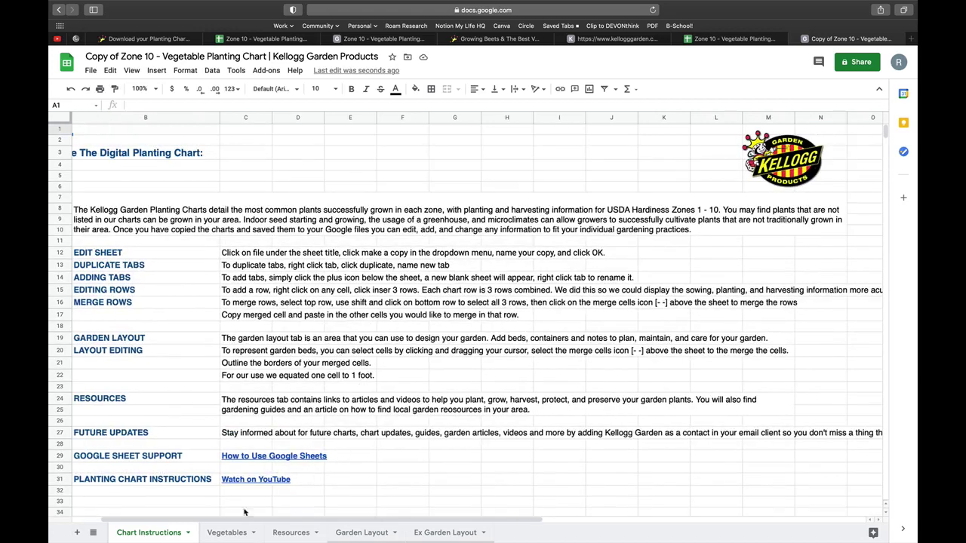
left_click(227, 534)
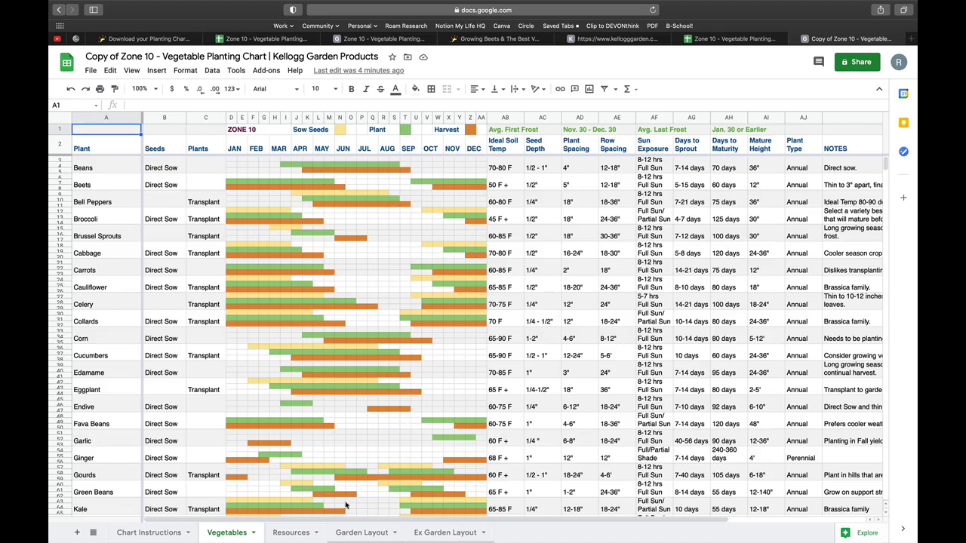
left_click(293, 533)
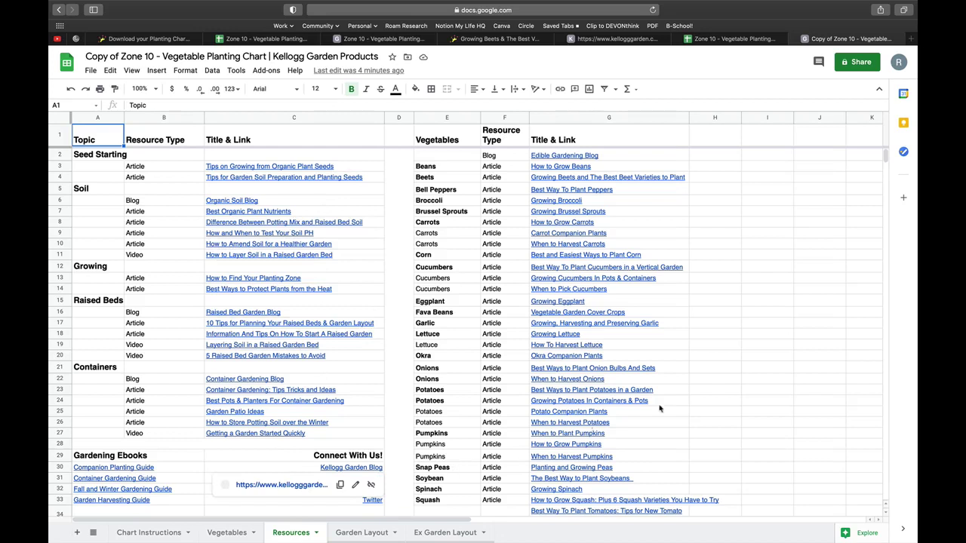
left_click(573, 224)
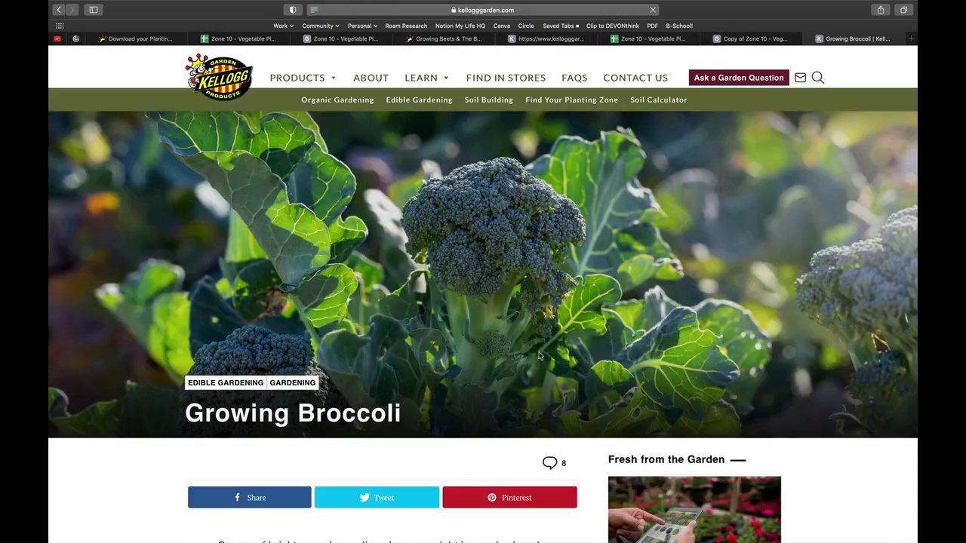
Skim the Growing Broccoli article down to its seed-starting section and return to the copied planting chart
scroll(540, 355, "down", 3)
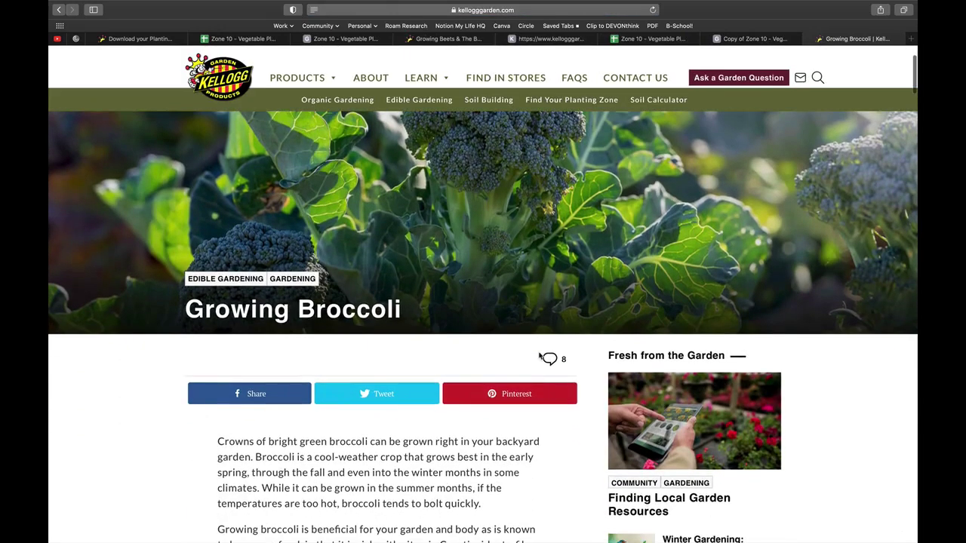
scroll(540, 356, "down", 4)
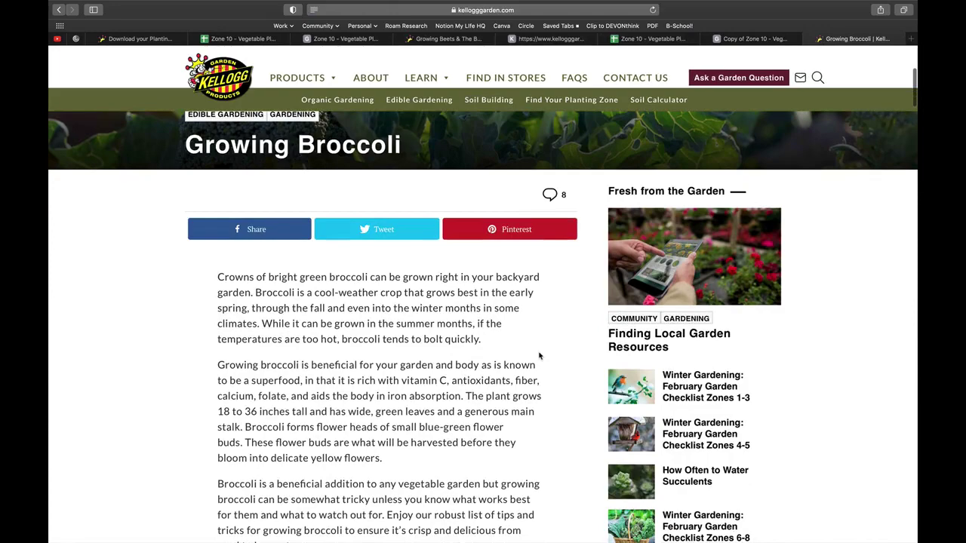
scroll(540, 355, "down", 8)
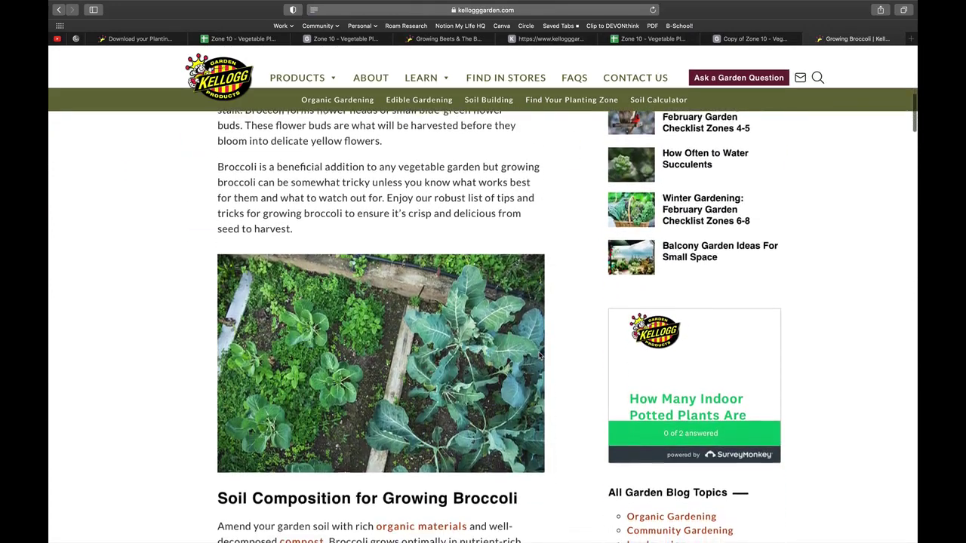
scroll(540, 356, "down", 7)
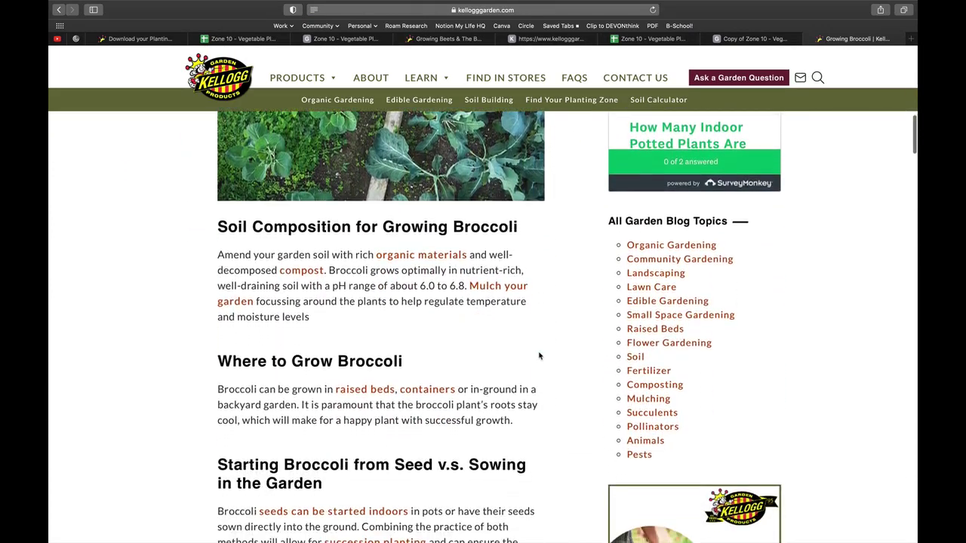
scroll(540, 356, "down", 6)
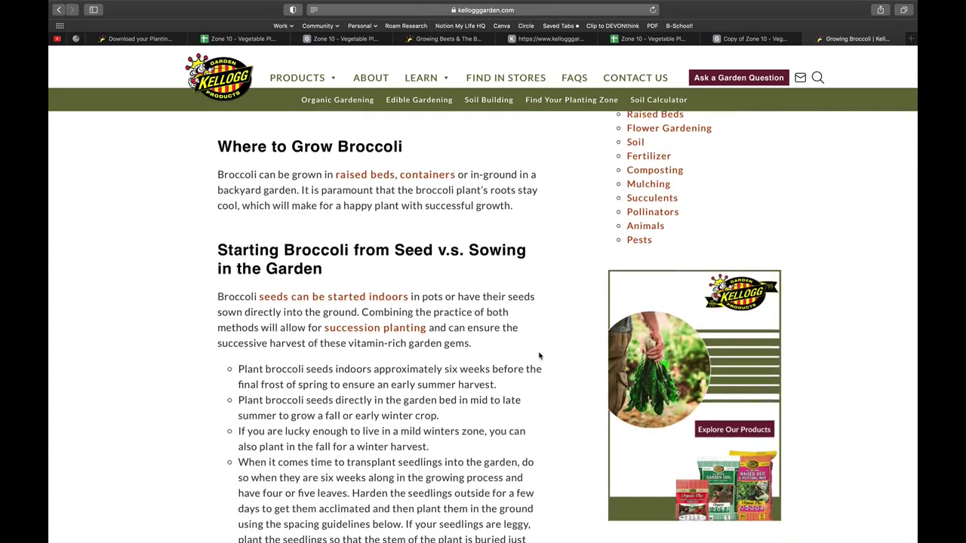
left_click_drag(912, 143, 912, 57)
left_click(733, 38)
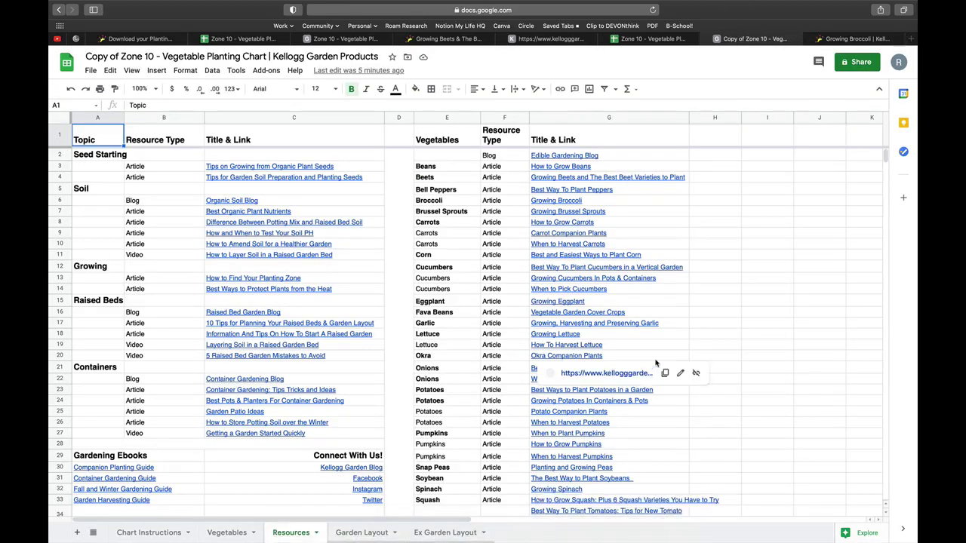
Look through the remaining vegetable article links on the Resources sheet, down to Zucchini
scroll(657, 363, "down", 5)
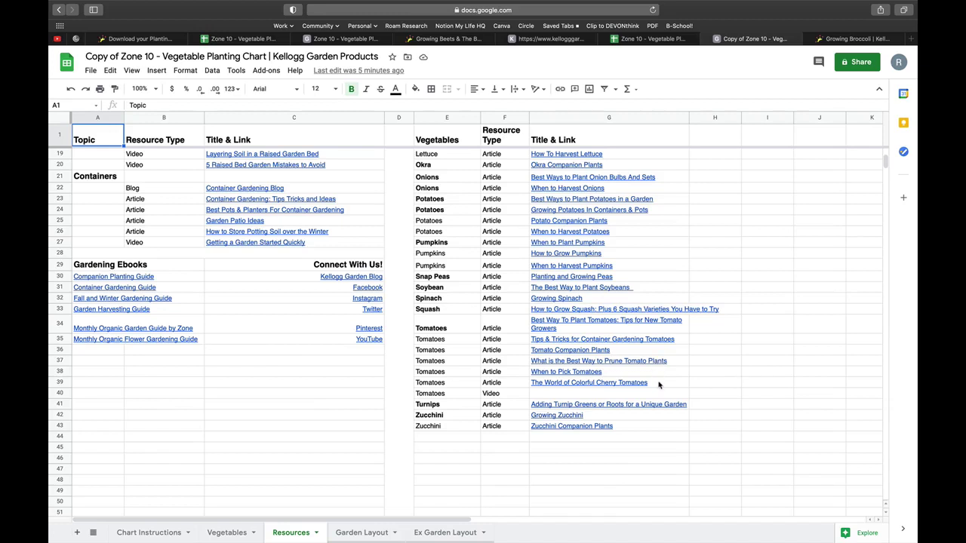
mouse_move(658, 385)
scroll(350, 492, "up", 3)
scroll(349, 492, "right", 1)
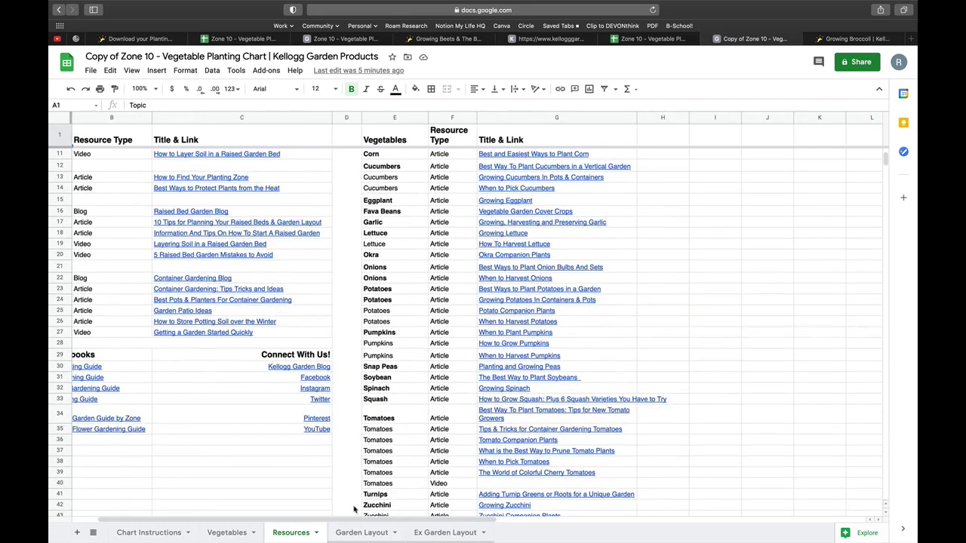
On the Garden Layout sheet, enter "Beets" in cell G5 and fill it across G5:N6
left_click(356, 534)
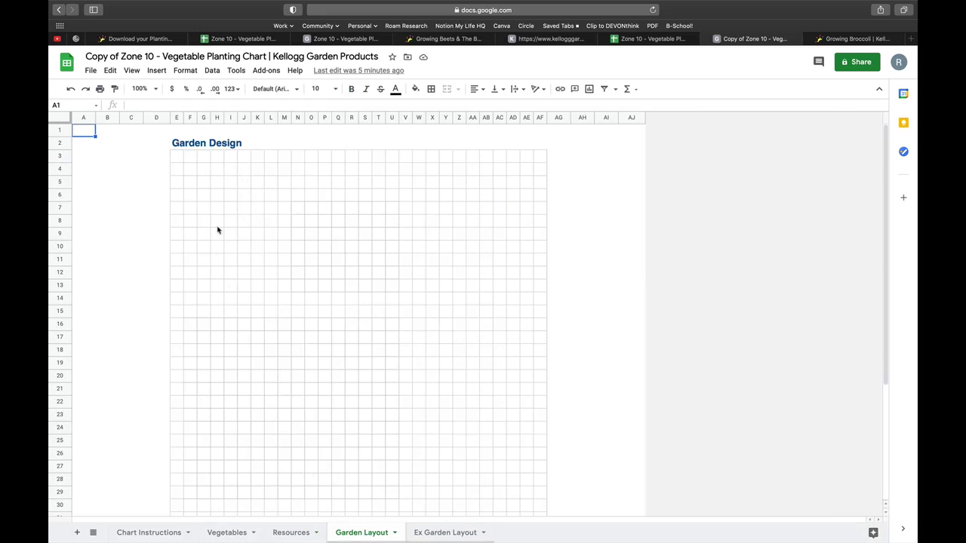
left_click_drag(204, 186, 285, 195)
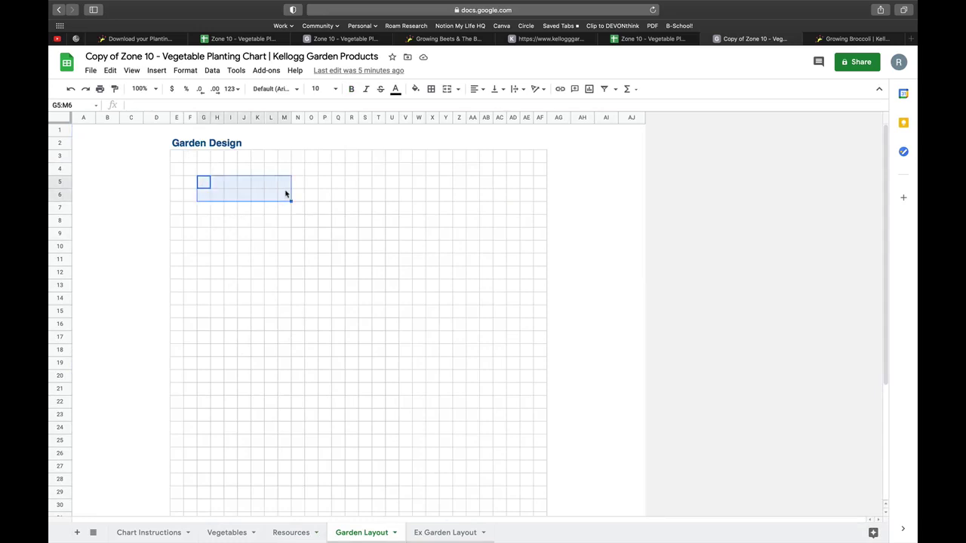
type("Beets")
left_click(272, 197)
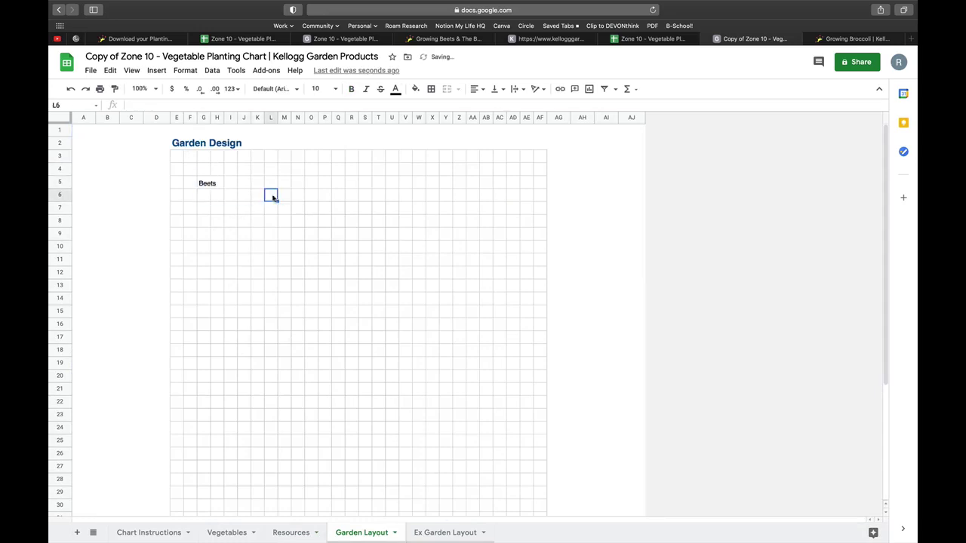
left_click(206, 185)
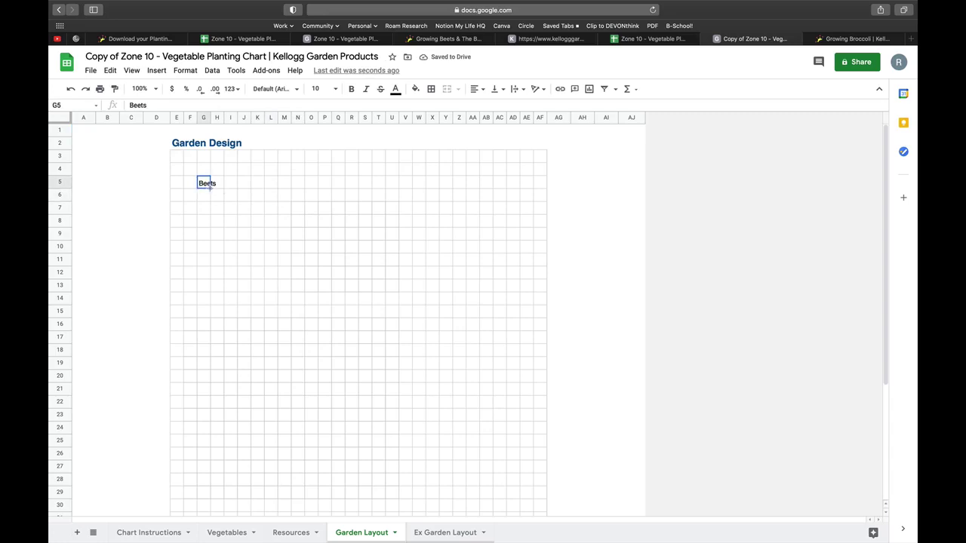
left_click_drag(210, 188, 295, 198)
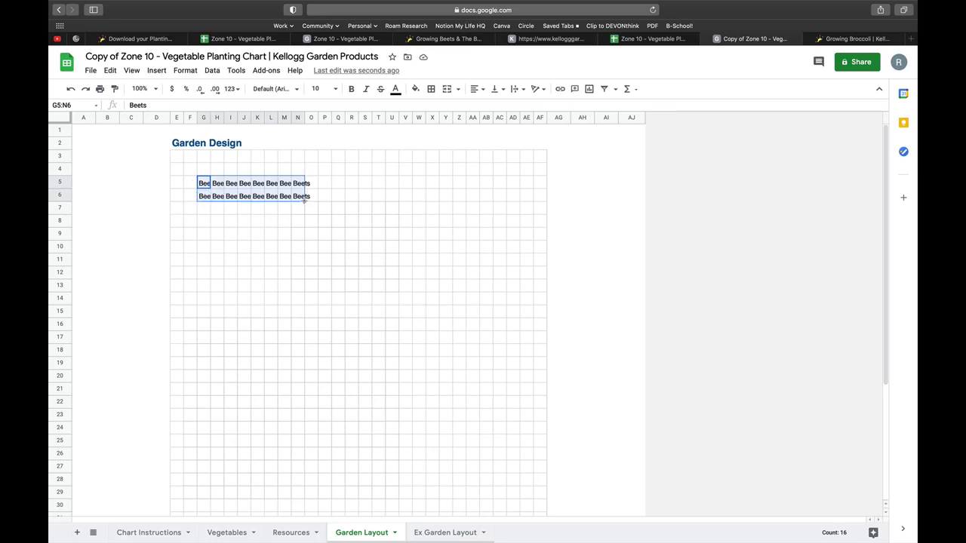
left_click(335, 207)
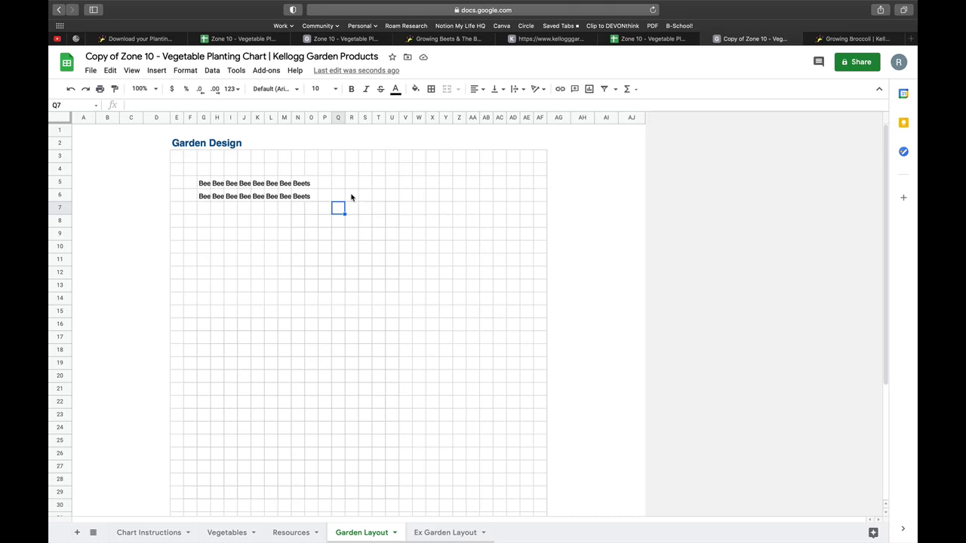
Widen columns R through Y and increase the height of rows 3 through 6 in the garden design grid
left_click_drag(351, 196, 486, 254)
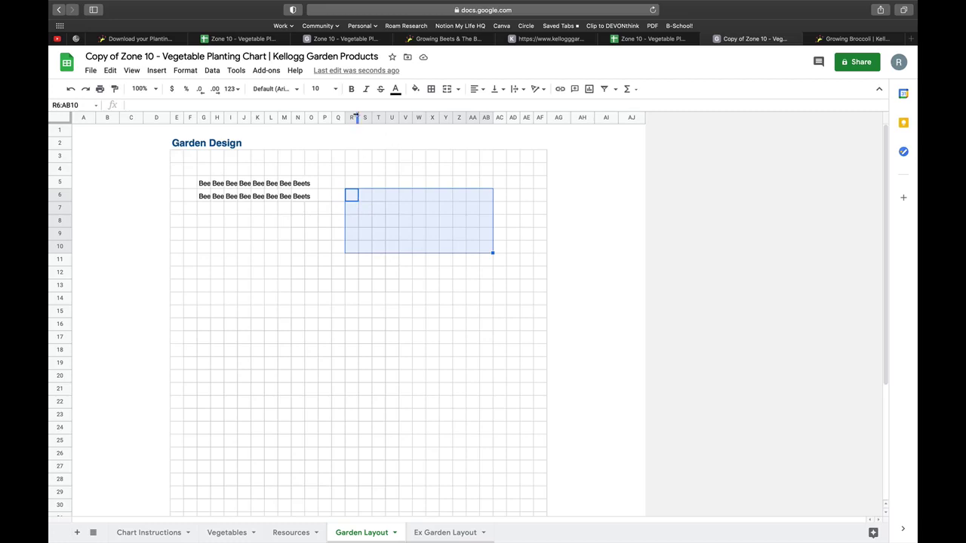
left_click_drag(352, 118, 483, 119)
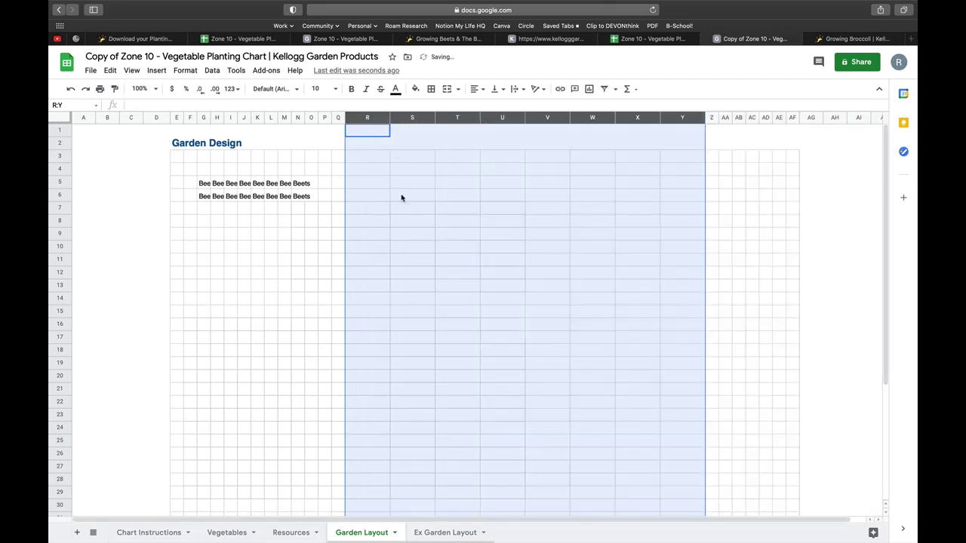
left_click(65, 169)
left_click(62, 156)
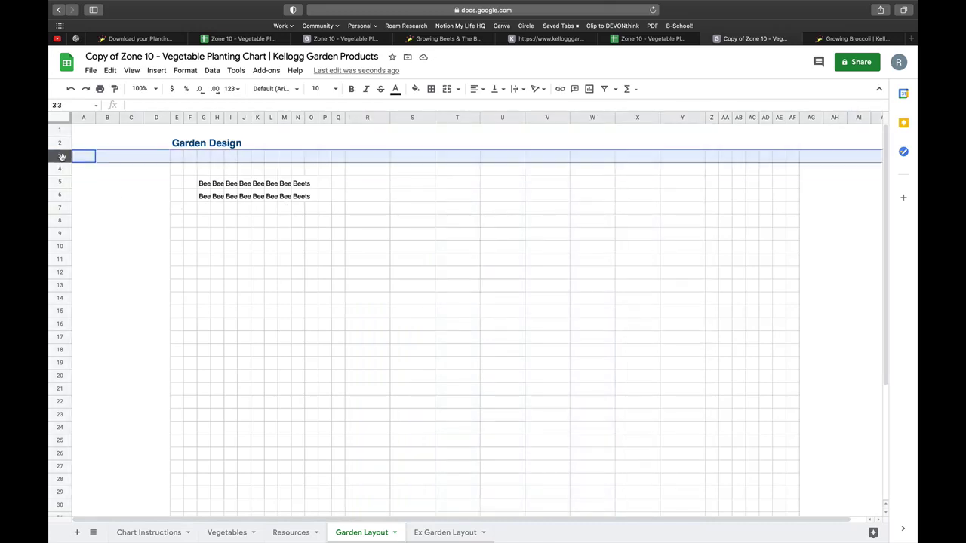
left_click_drag(62, 157, 82, 198)
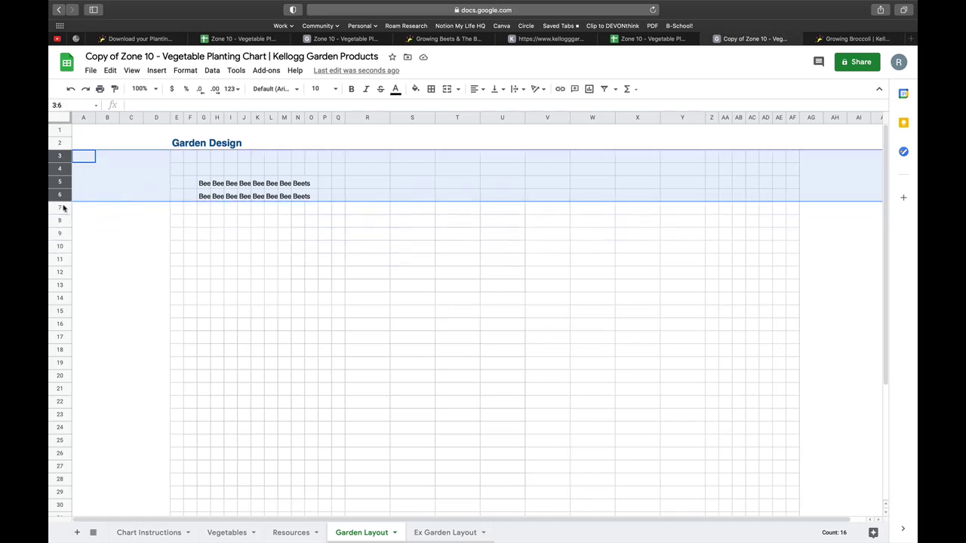
left_click_drag(65, 200, 66, 215)
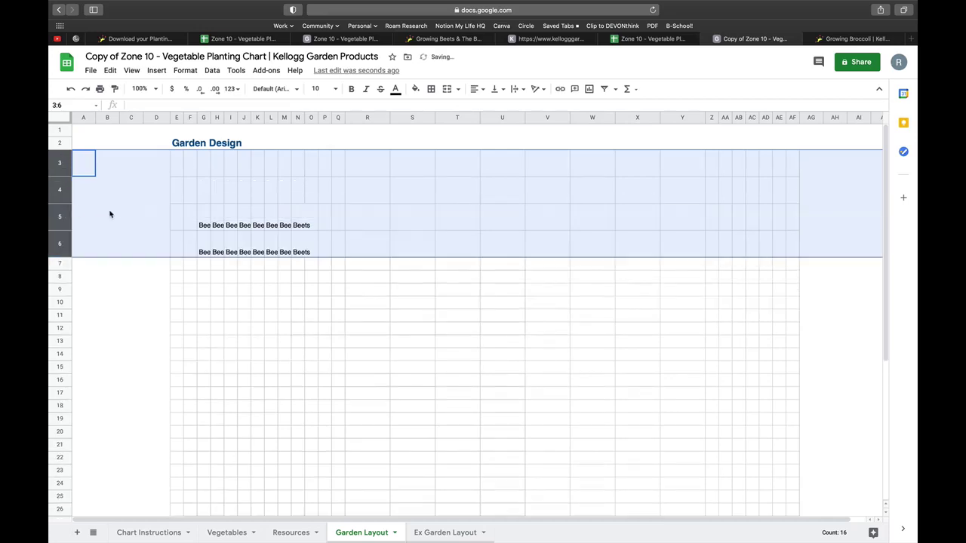
left_click_drag(63, 258, 63, 271)
left_click(435, 309)
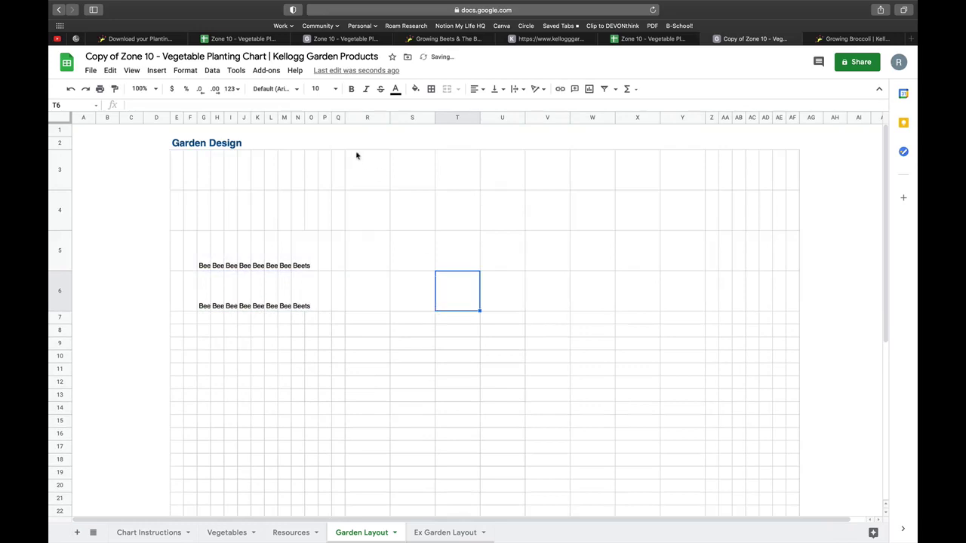
Add an outer border around the range R3:Y6 in the garden design grid
left_click_drag(363, 162, 628, 290)
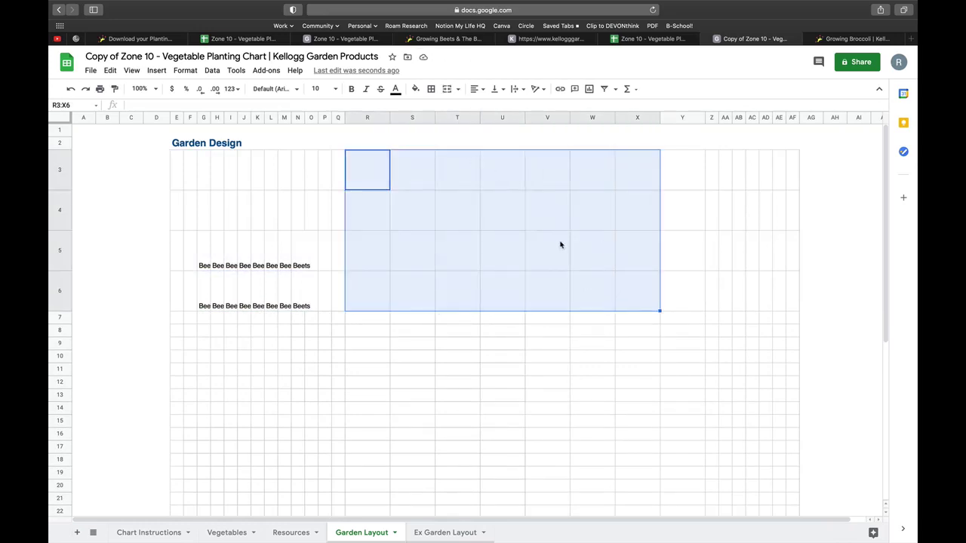
left_click(597, 395)
left_click_drag(373, 170, 668, 304)
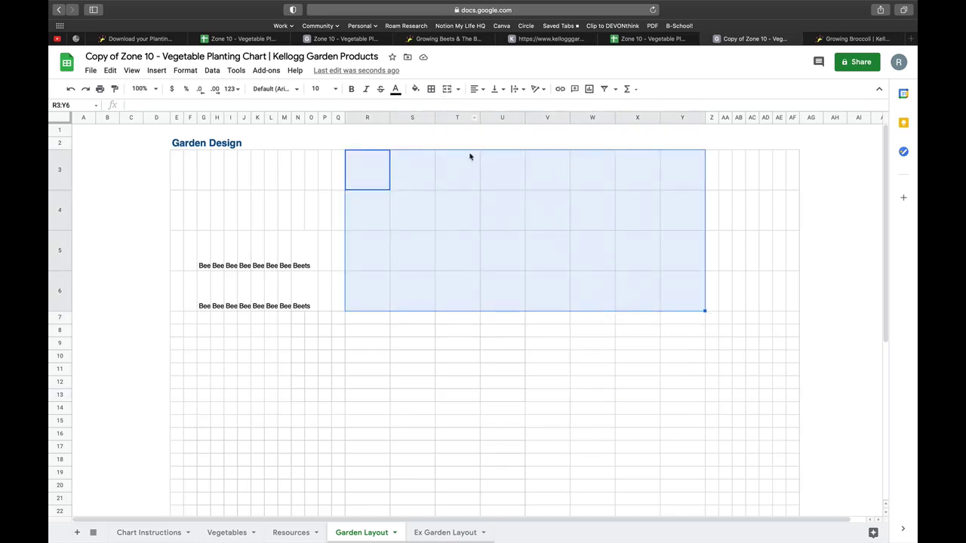
left_click(432, 89)
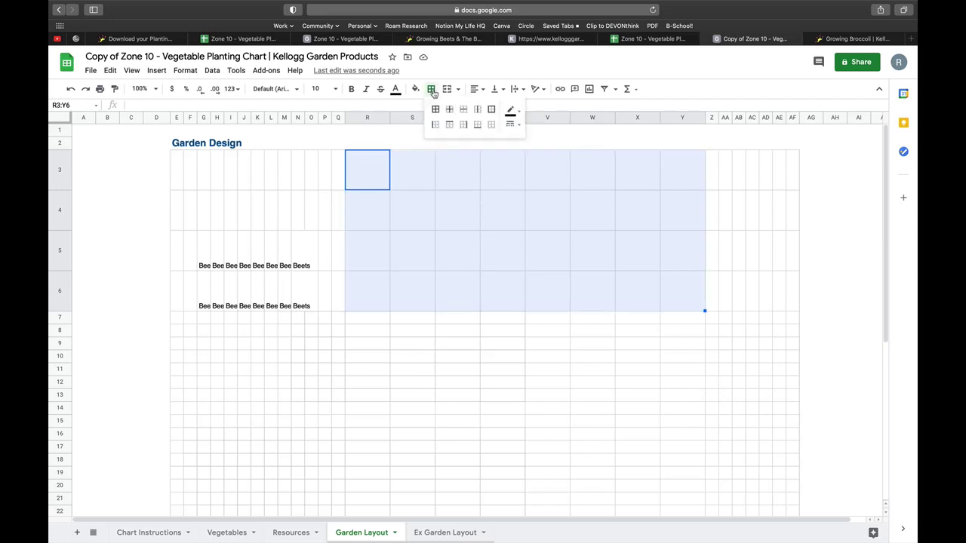
left_click(491, 111)
left_click(431, 89)
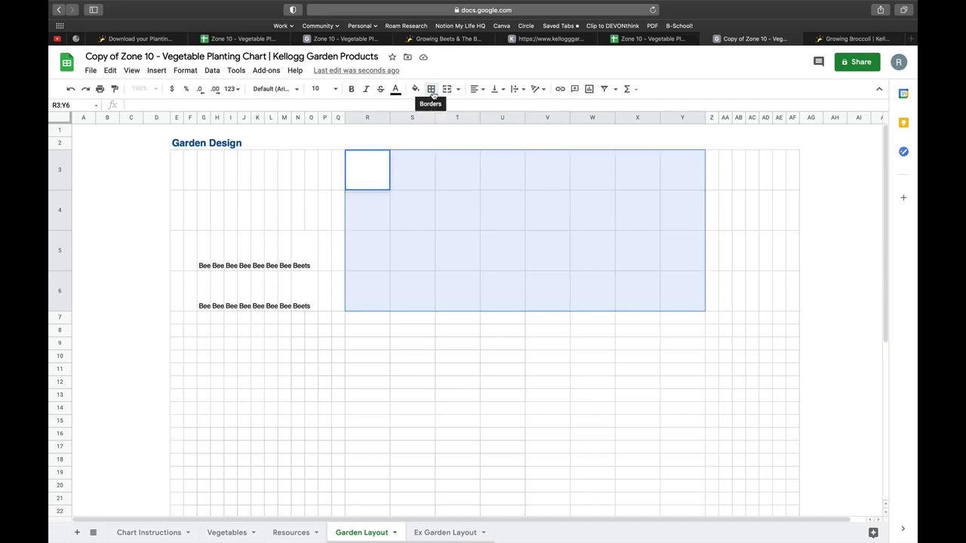
Try to apply a thick solid line style to the outer border of R3:Y6
left_click(431, 90)
left_click(515, 127)
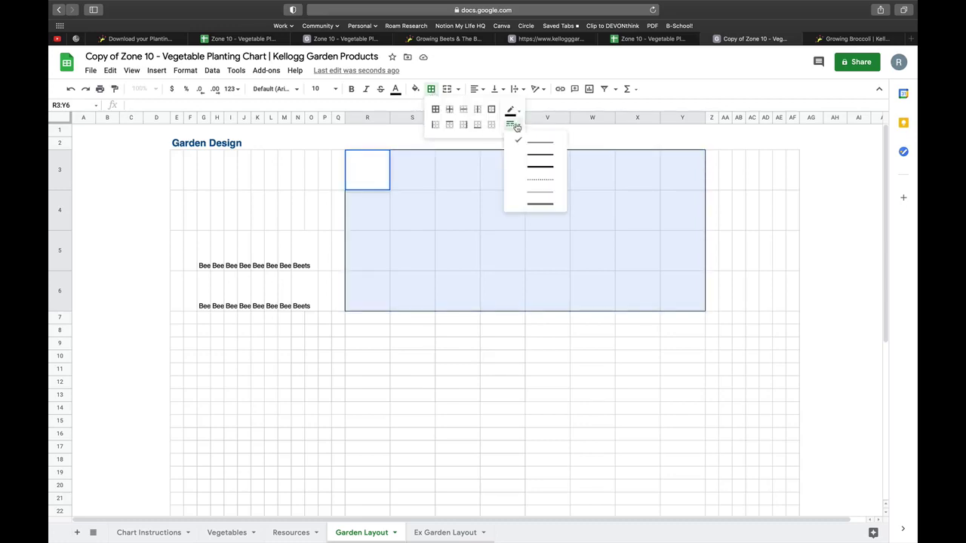
left_click(541, 175)
left_click(515, 127)
left_click(538, 166)
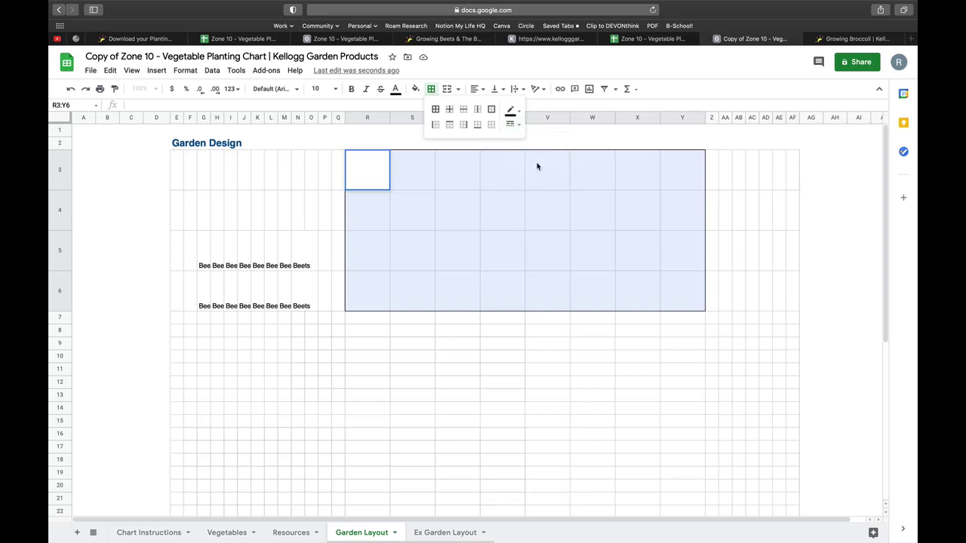
left_click(671, 421)
left_click(378, 175)
left_click_drag(378, 175, 668, 299)
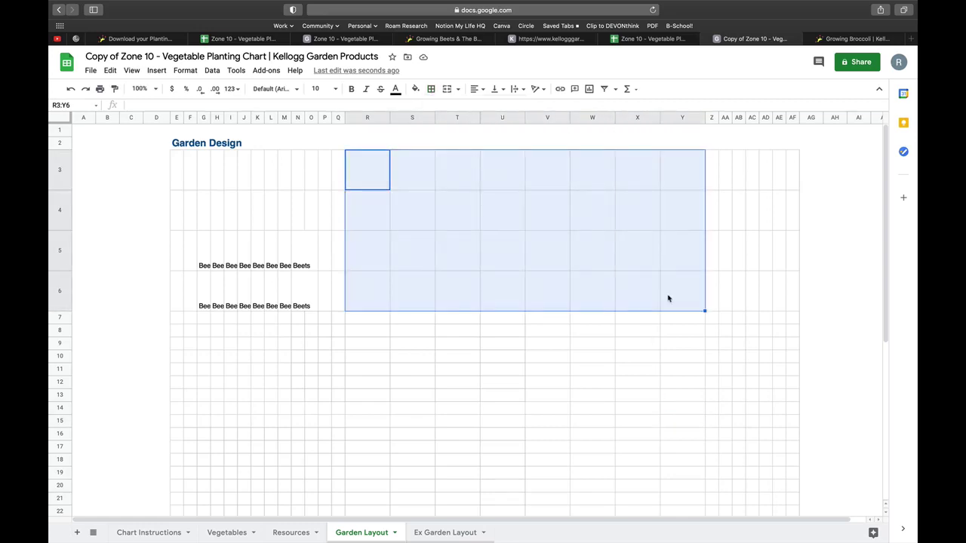
left_click(554, 370)
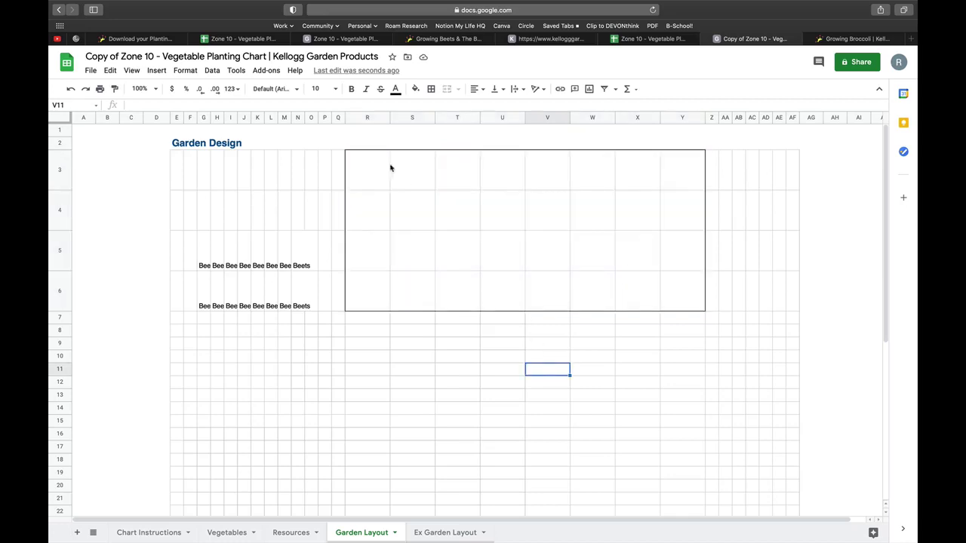
Enter "Beet" in cell R3, "celery" in R4 and "tomato" in R5
left_click(365, 171)
type("Beet")
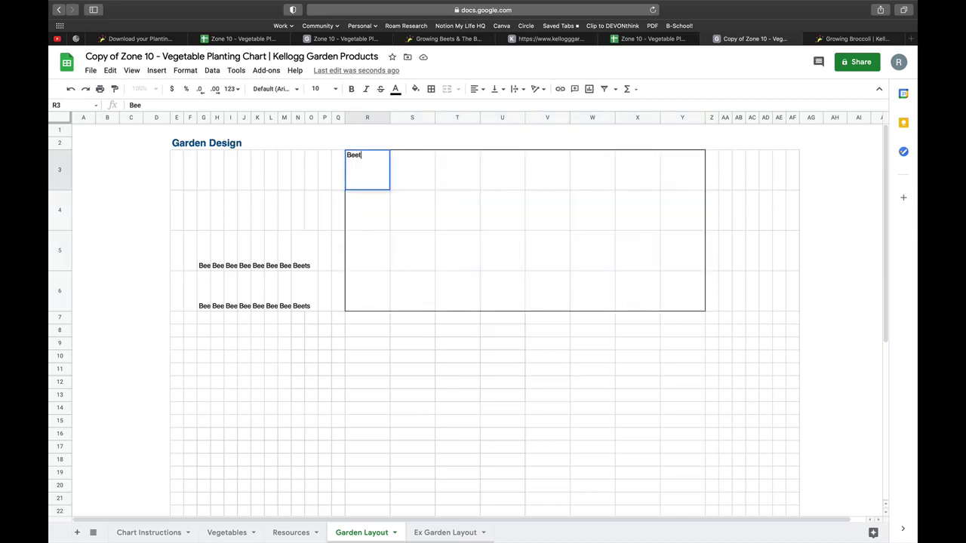
key("Return")
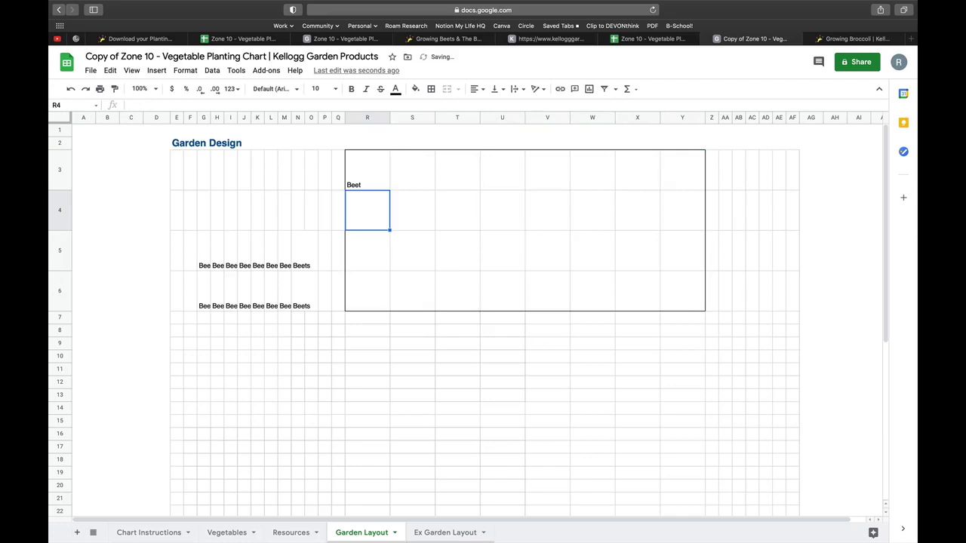
type("cele")
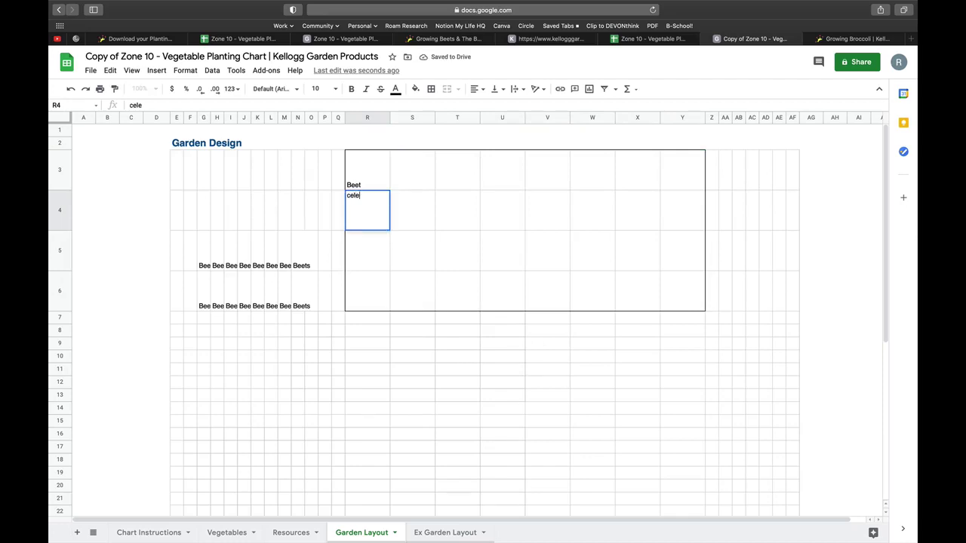
type("ry")
key("Return")
type("t")
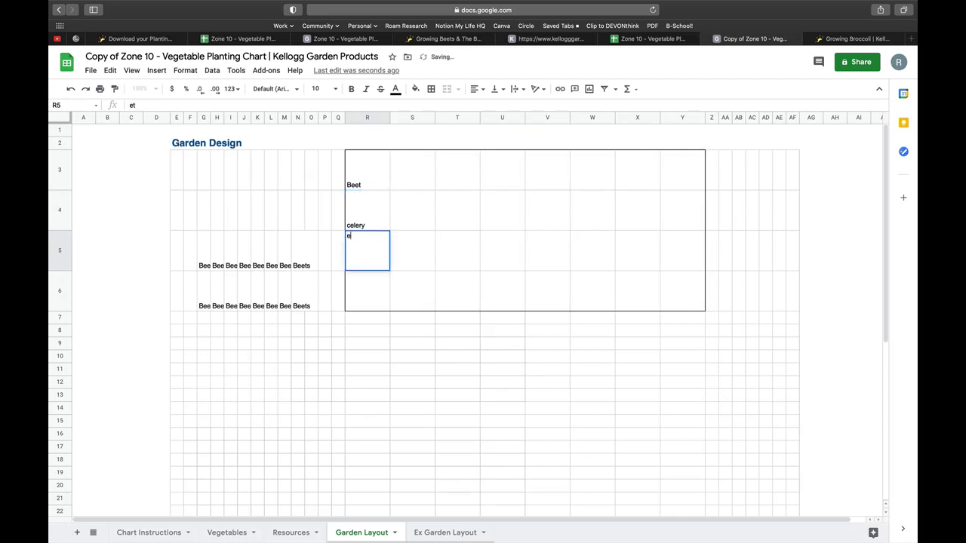
type("omato")
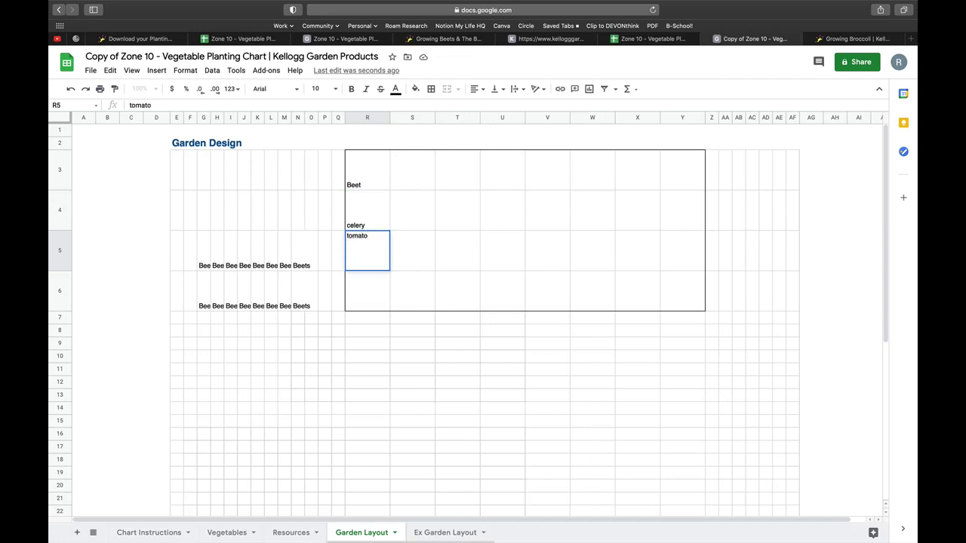
key("Return")
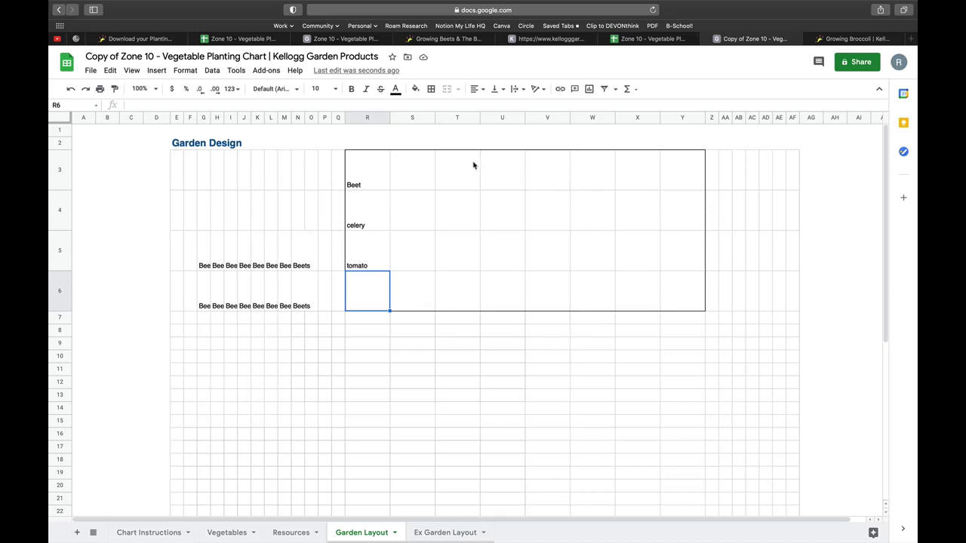
Move the tomato entry from R5 to T4 and back to R5
left_click(454, 221)
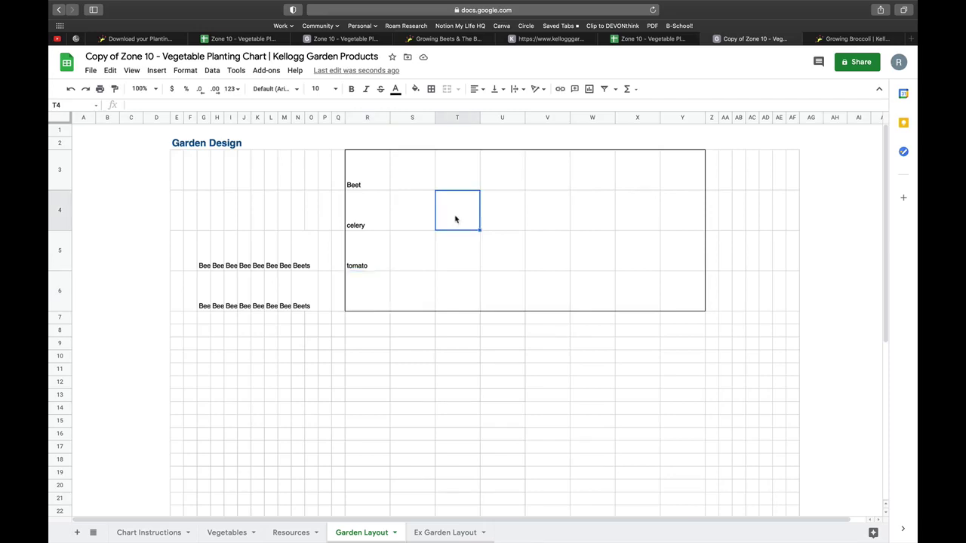
left_click(372, 249)
left_click_drag(390, 253, 465, 216)
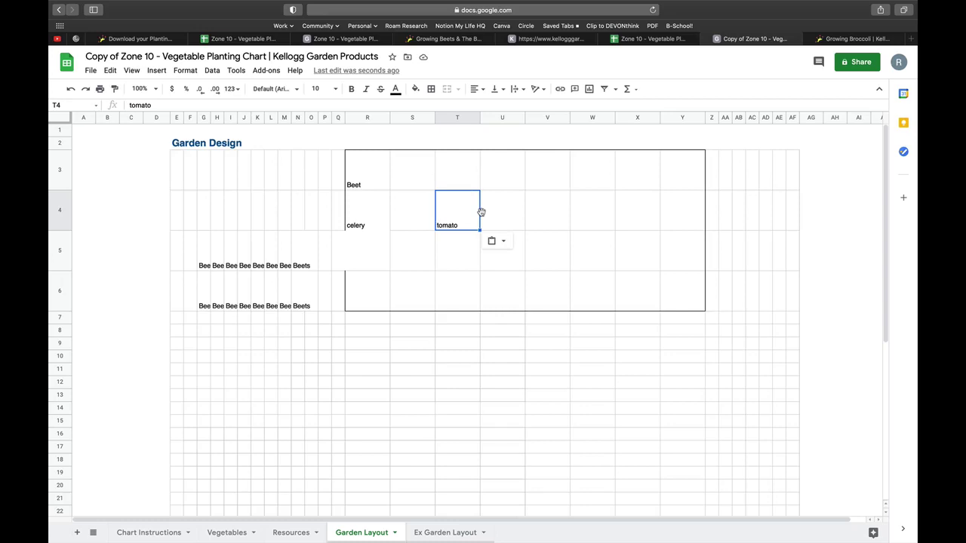
left_click(464, 268)
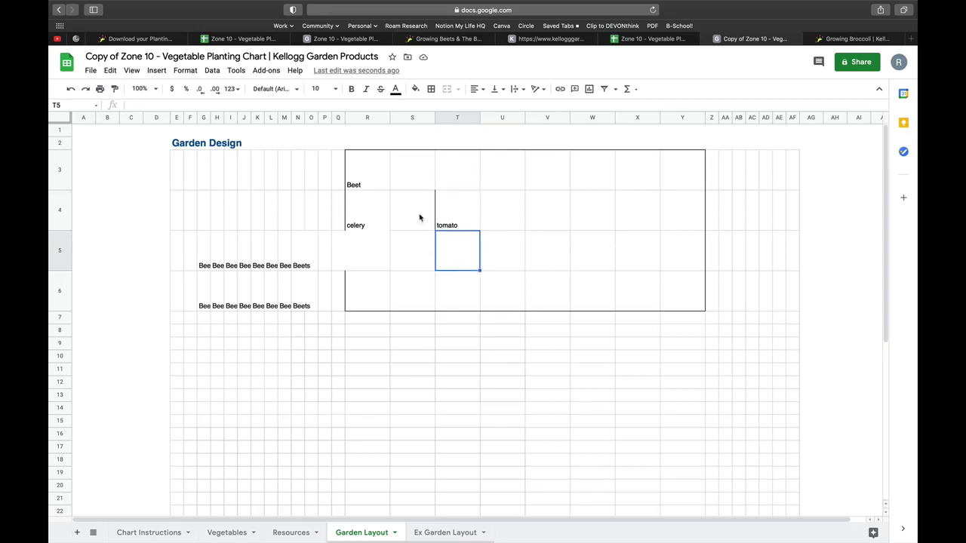
left_click_drag(436, 210, 372, 267)
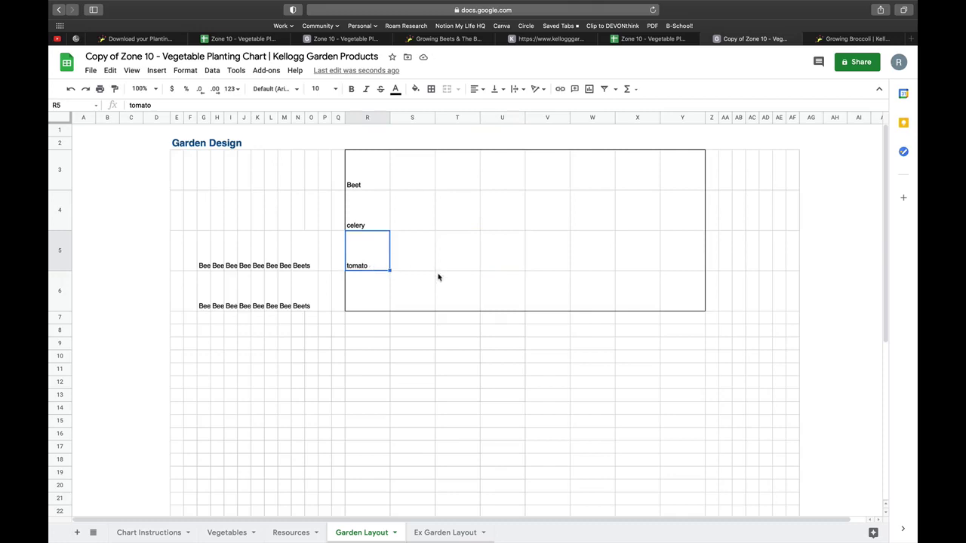
Look over the example designs on the Ex Garden Layout sheet, down to Balcony and Patio, and switch to the Vegetables sheet
scroll(425, 323, "down", 2)
scroll(404, 198, "up", 2)
scroll(404, 198, "right", 1)
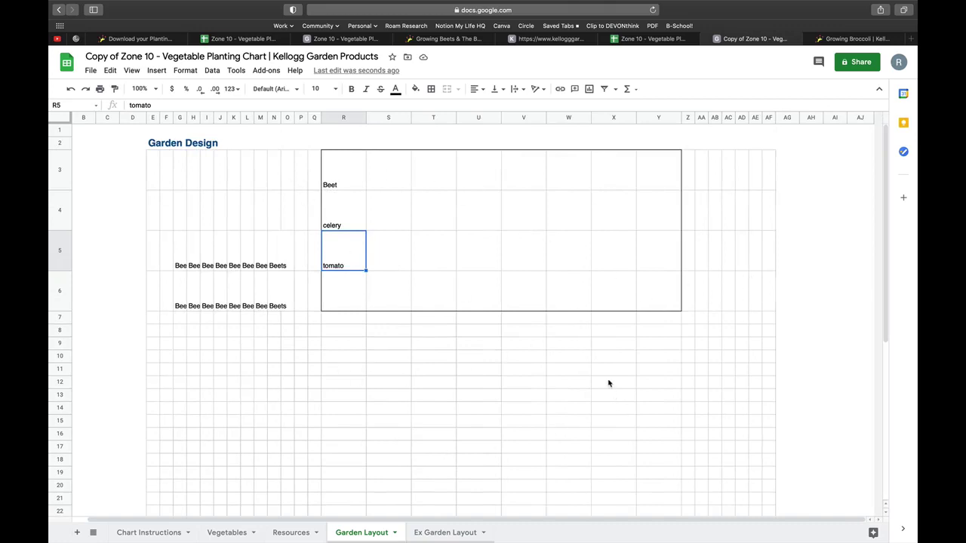
left_click(455, 533)
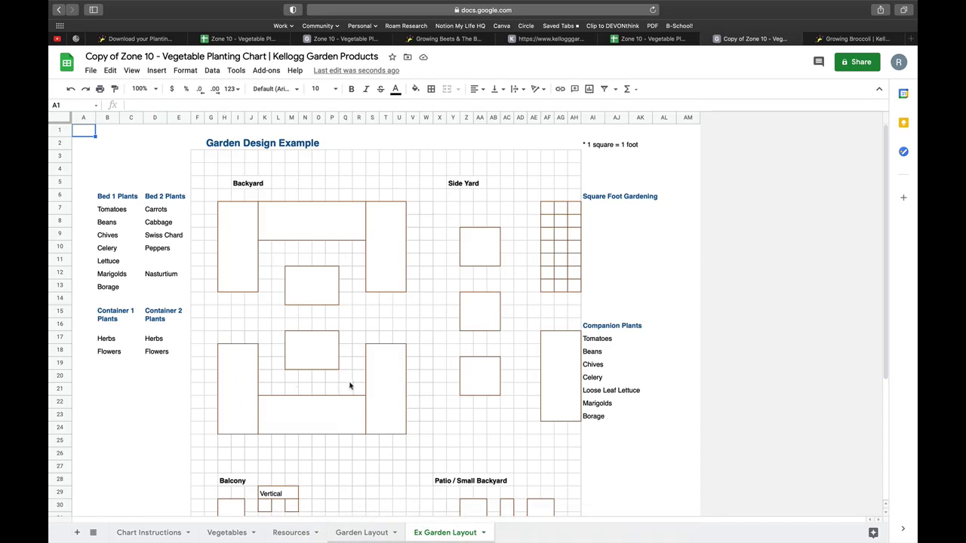
scroll(392, 391, "down", 4)
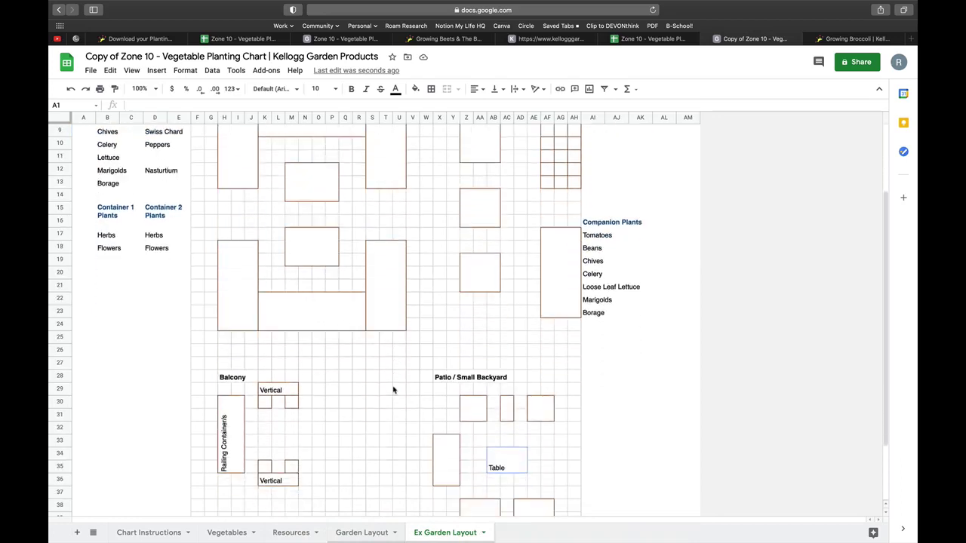
scroll(392, 391, "up", 4)
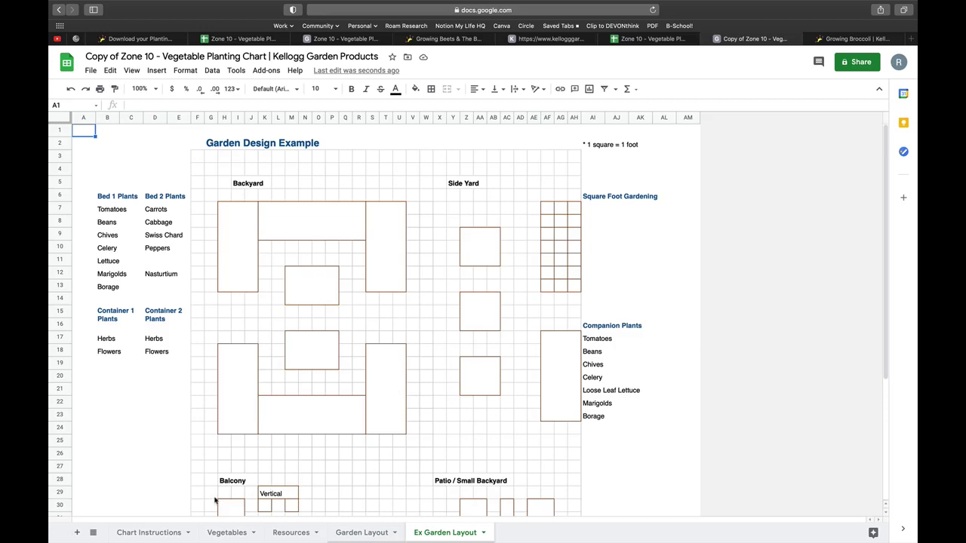
left_click(235, 533)
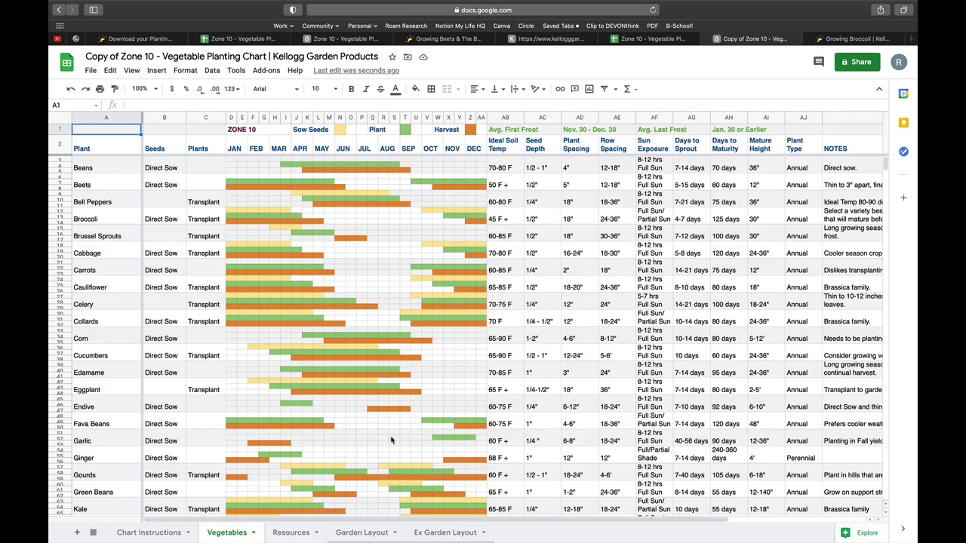
Open the Zone 10 Planting Chart as a PDF document from the Kellogg downloads page and look over its getting-started page
left_click(151, 39)
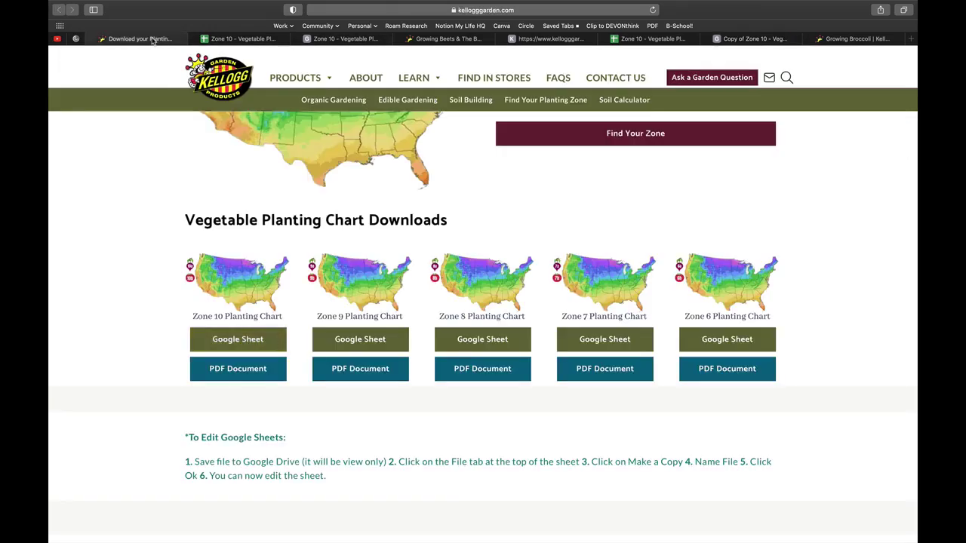
left_click(257, 370)
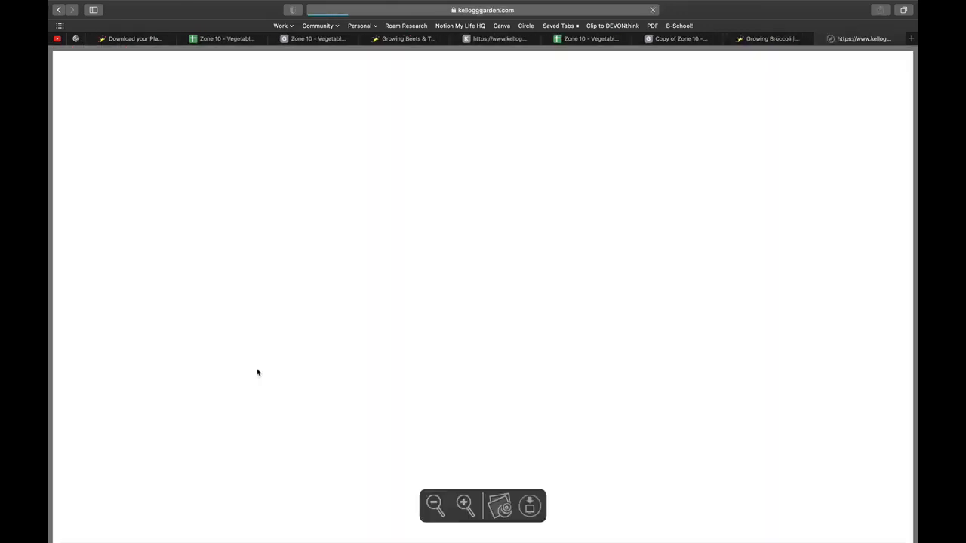
scroll(559, 388, "down", 3)
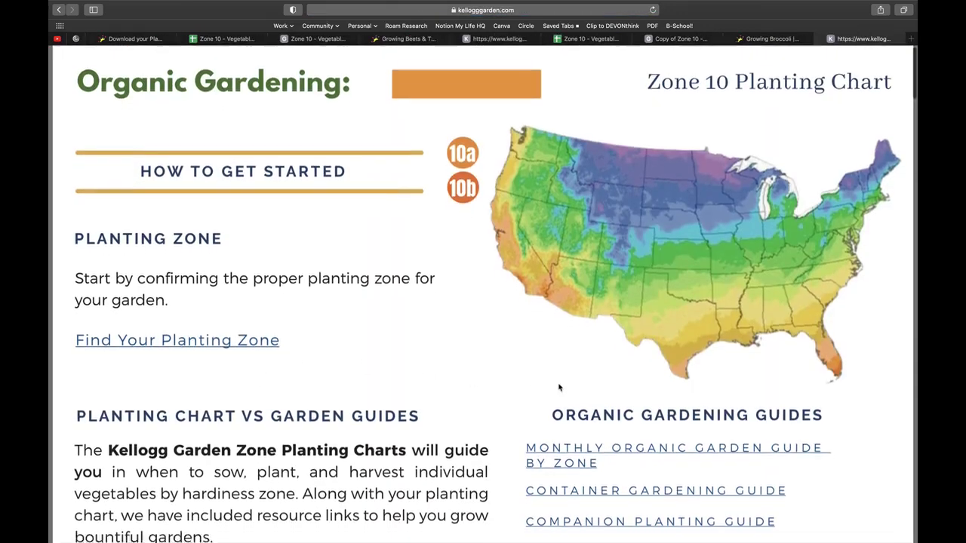
scroll(559, 386, "down", 2)
scroll(559, 386, "up", 2)
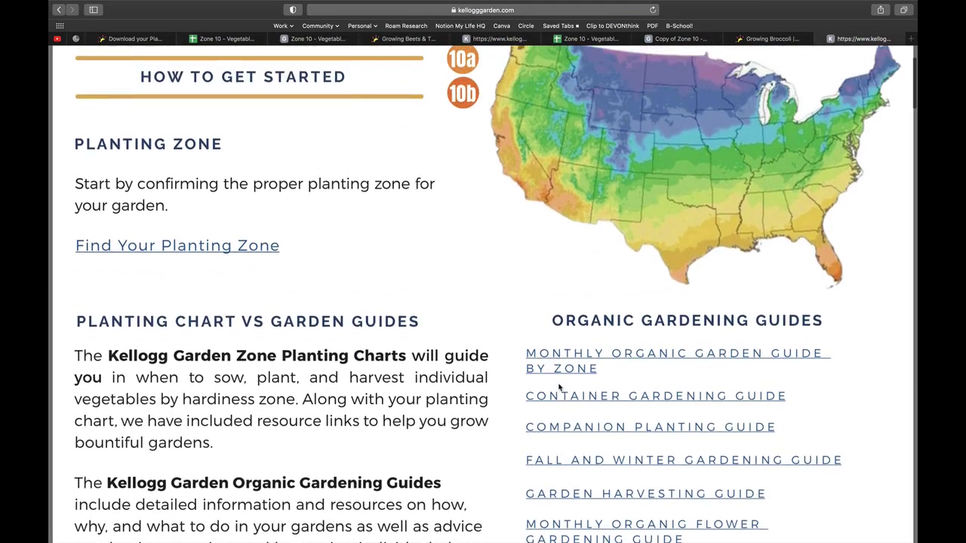
scroll(558, 385, "down", 3)
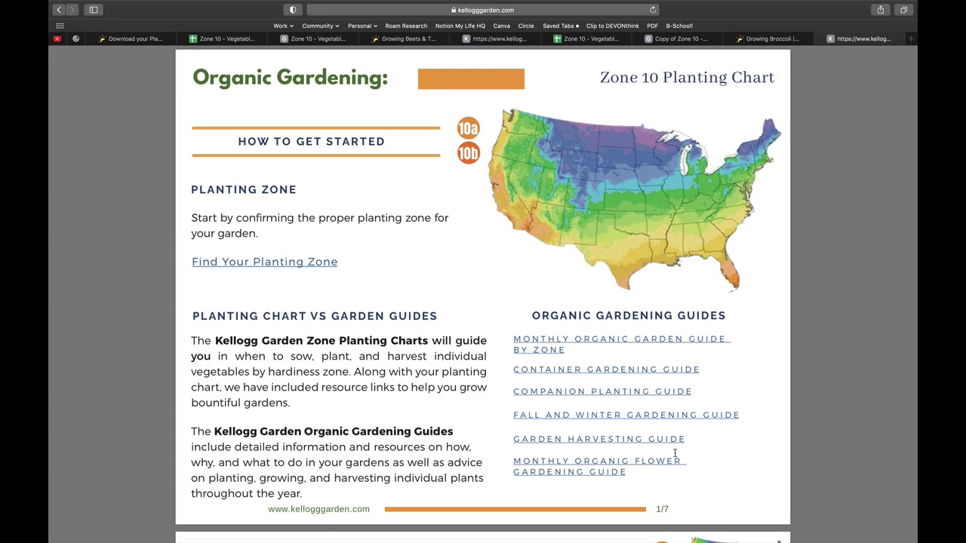
Examine the PDF's vegetable planting chart pages with their notes and resources sections, from Beans to Potatoes
scroll(675, 453, "down", 10)
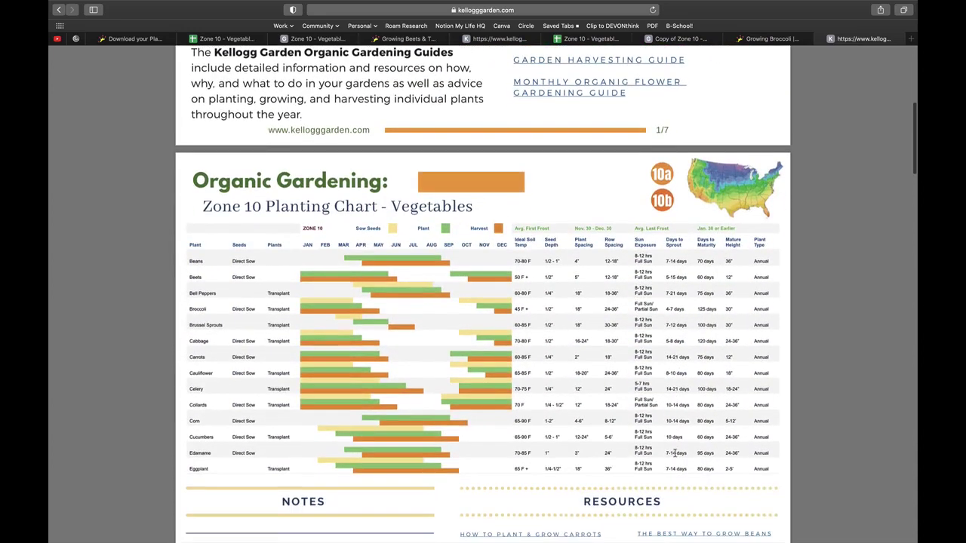
scroll(675, 453, "down", 1)
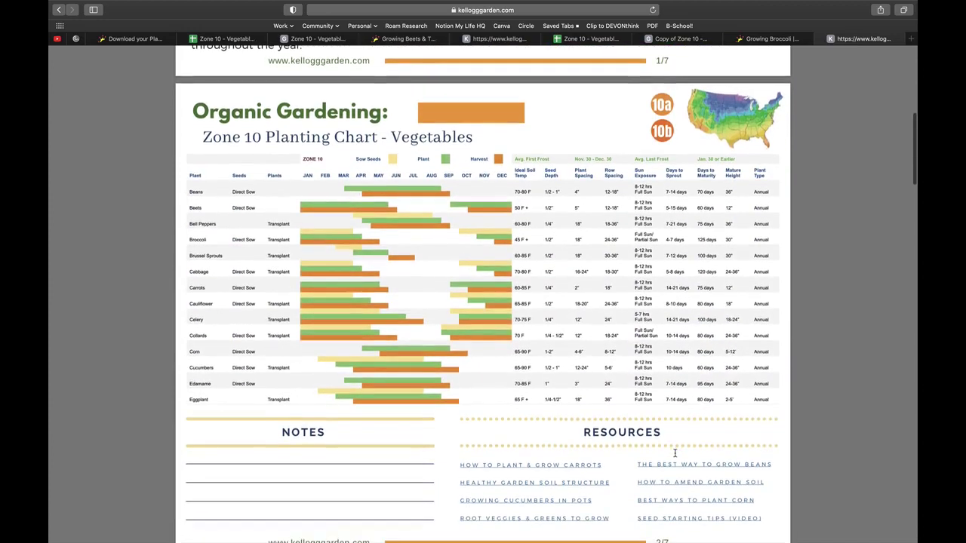
scroll(675, 453, "down", 1)
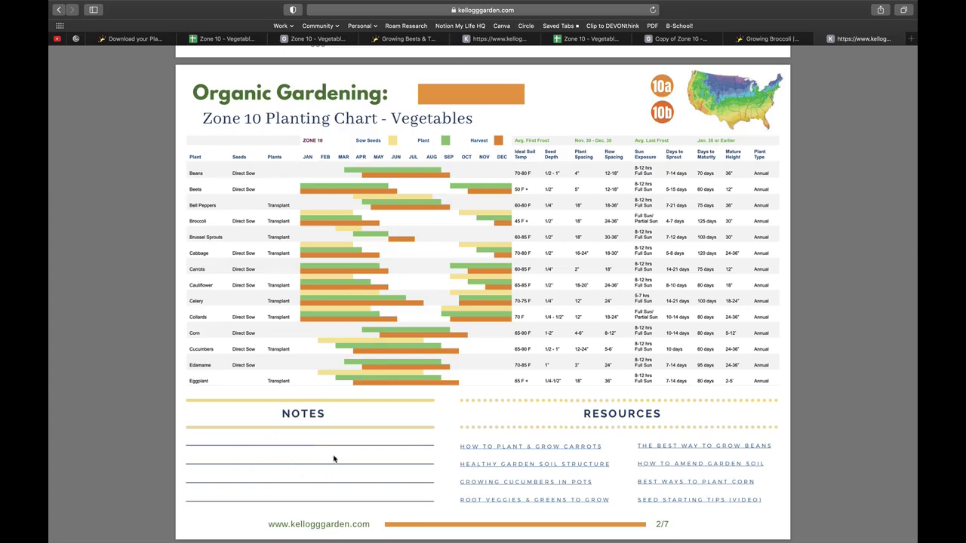
scroll(323, 455, "down", 10)
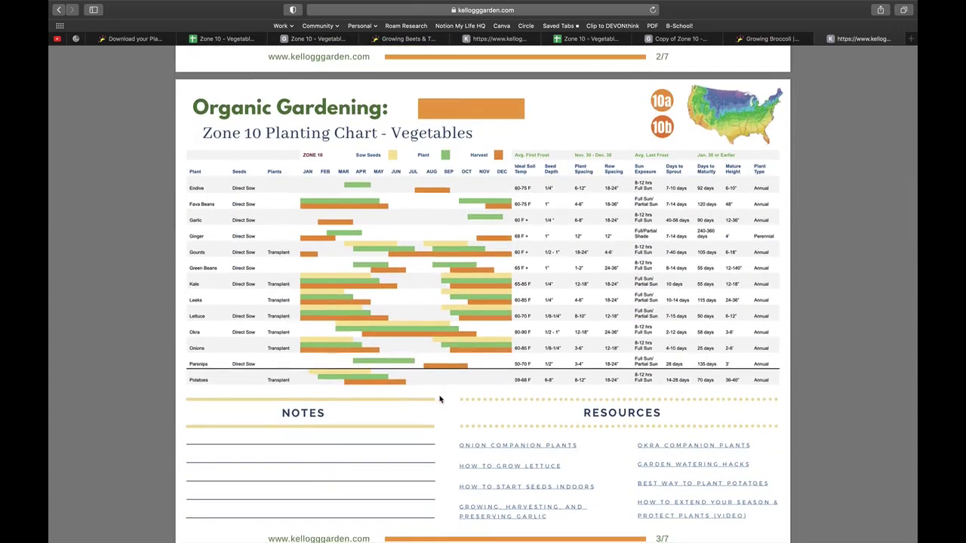
Look through the rest of the PDF, including the Plant Tracker and Garden Calendar, down to the Kellogg Garden Products page
scroll(440, 399, "down", 5)
scroll(441, 399, "down", 10)
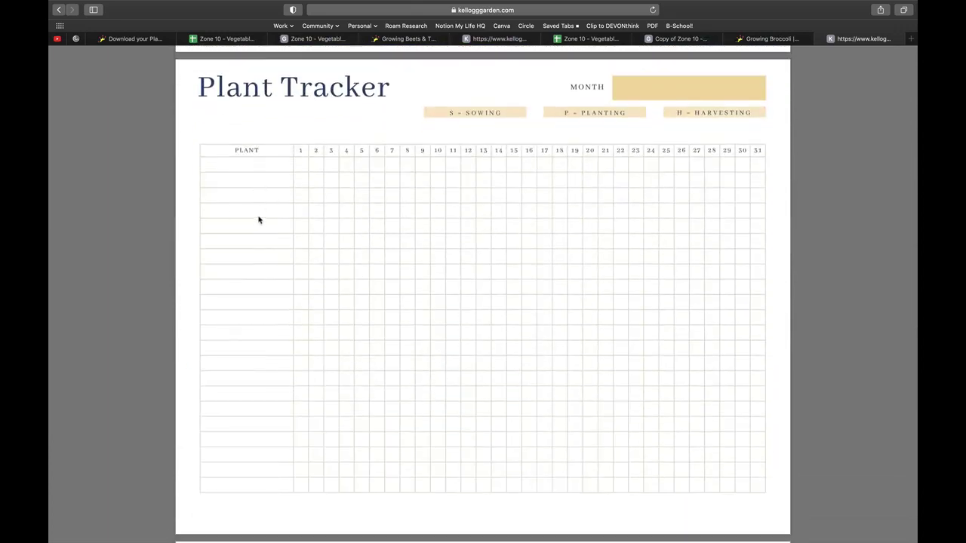
scroll(280, 218, "down", 4)
scroll(280, 220, "down", 3)
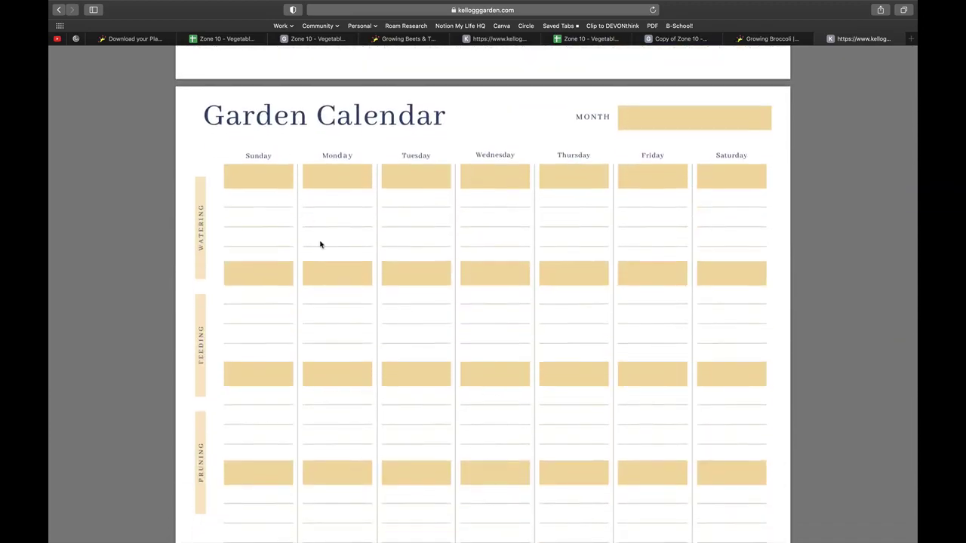
scroll(320, 245, "down", 8)
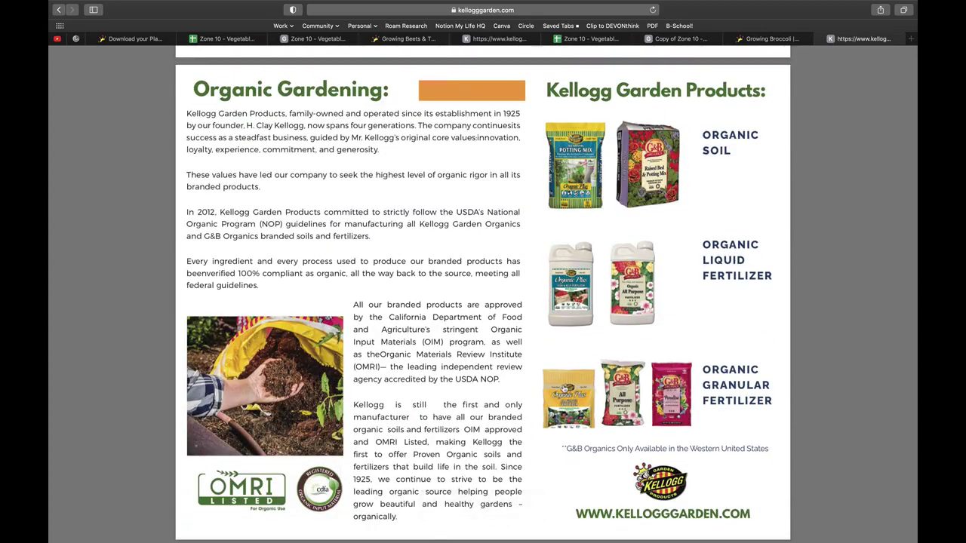
Return to the PDF's How to Get Started page, then switch to the copied Zone 10 planting chart spreadsheet
scroll(565, 390, "up", 7)
scroll(565, 389, "up", 20)
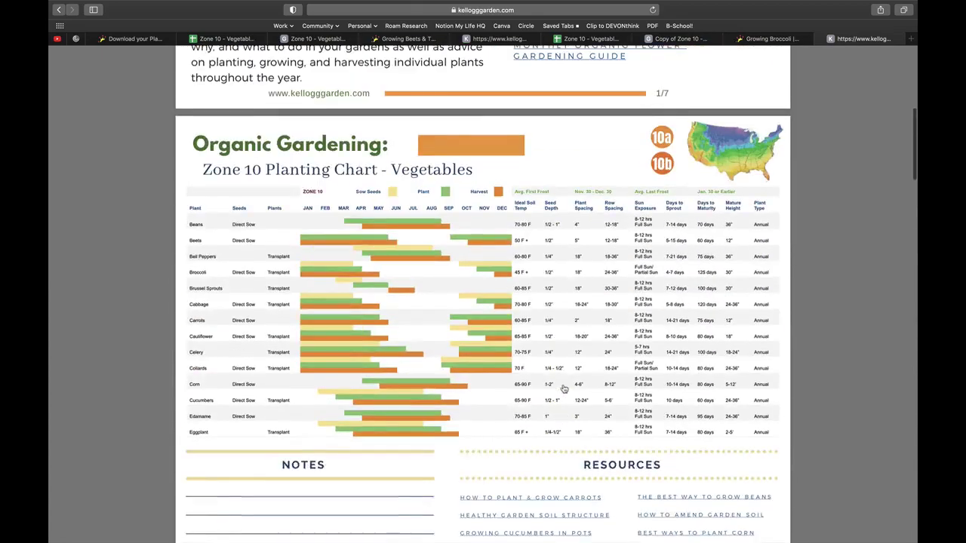
scroll(564, 390, "up", 4)
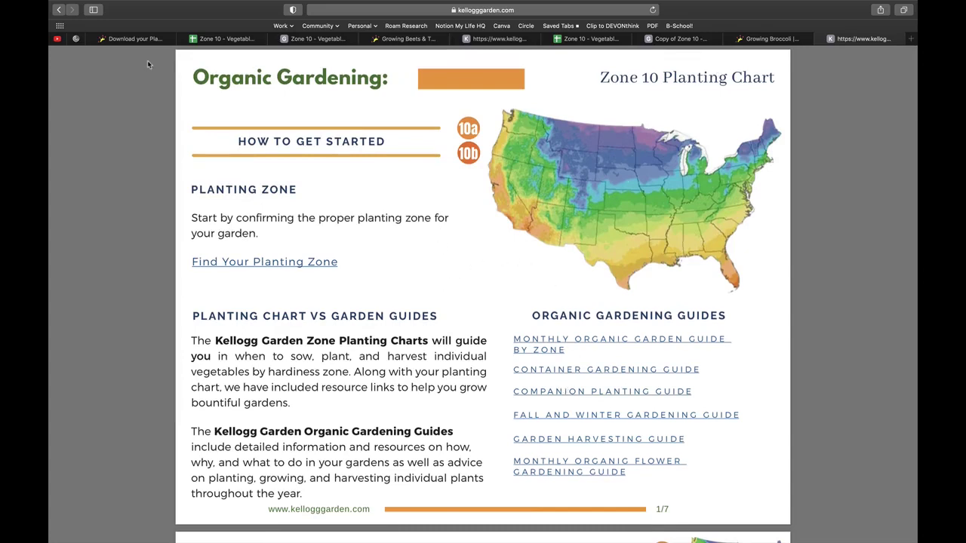
left_click(709, 38)
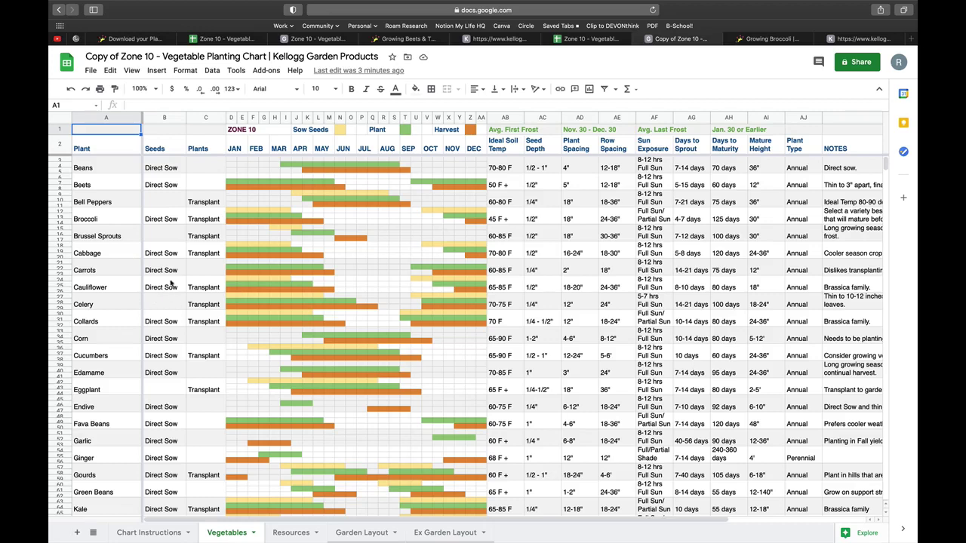
Fill the Bell Peppers and Corn name cells on the Vegetables sheet with orange
left_click(107, 198)
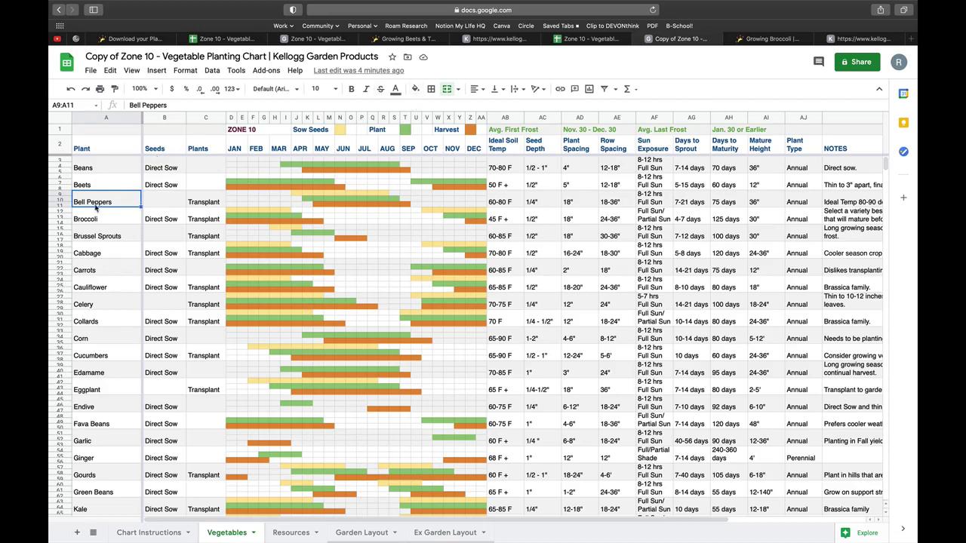
left_click(415, 89)
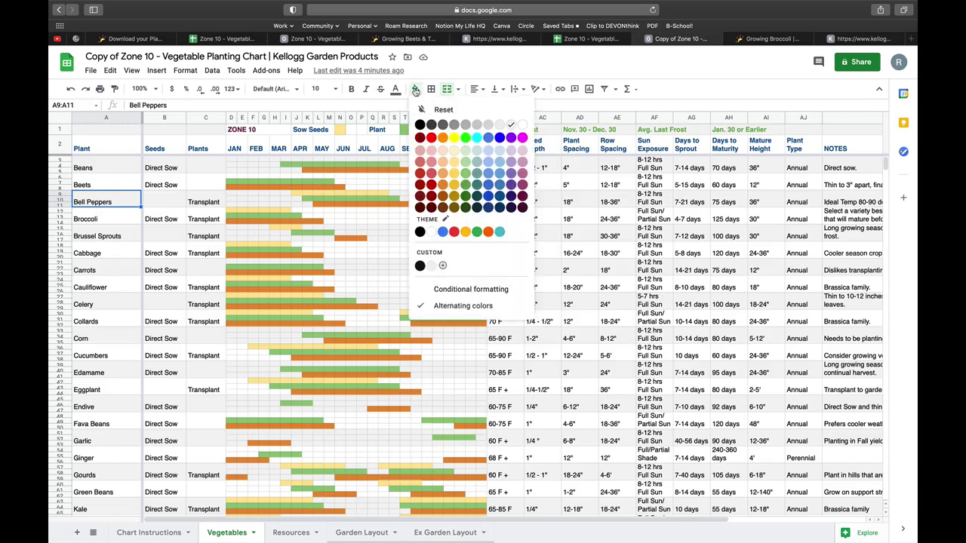
left_click(443, 138)
left_click(117, 225)
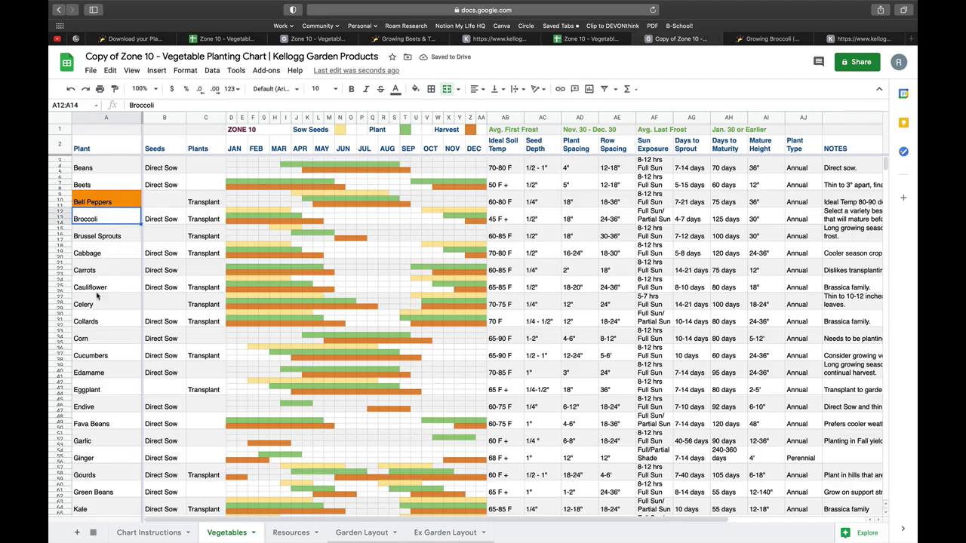
left_click(102, 340)
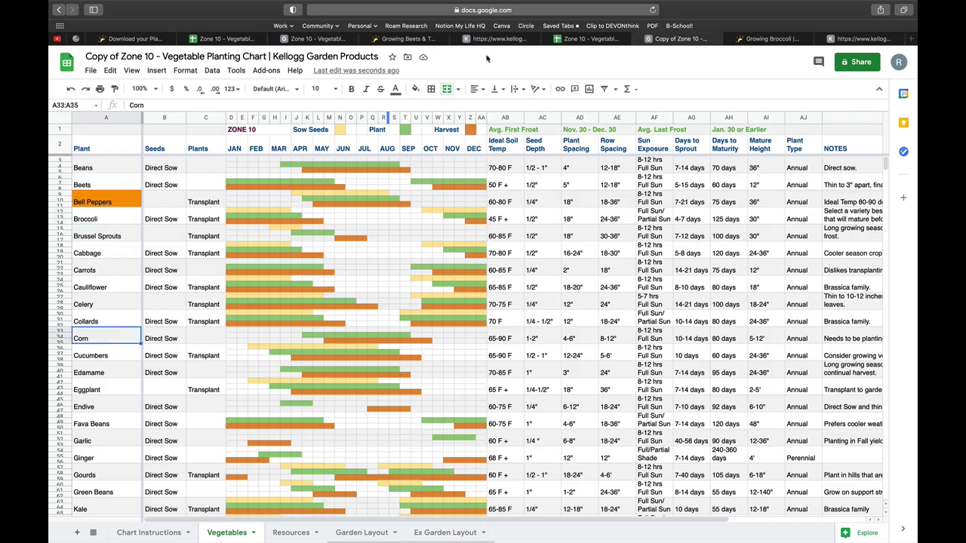
left_click(416, 89)
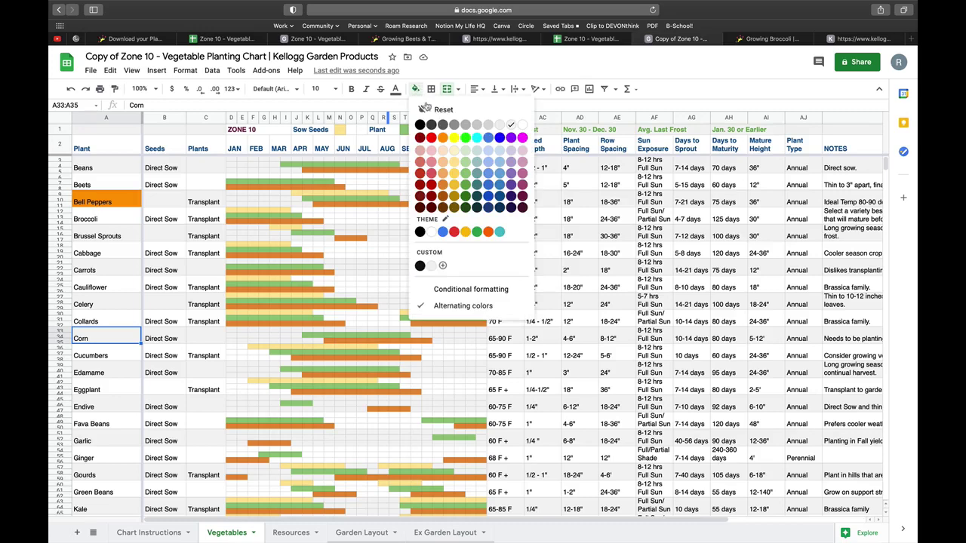
left_click(442, 139)
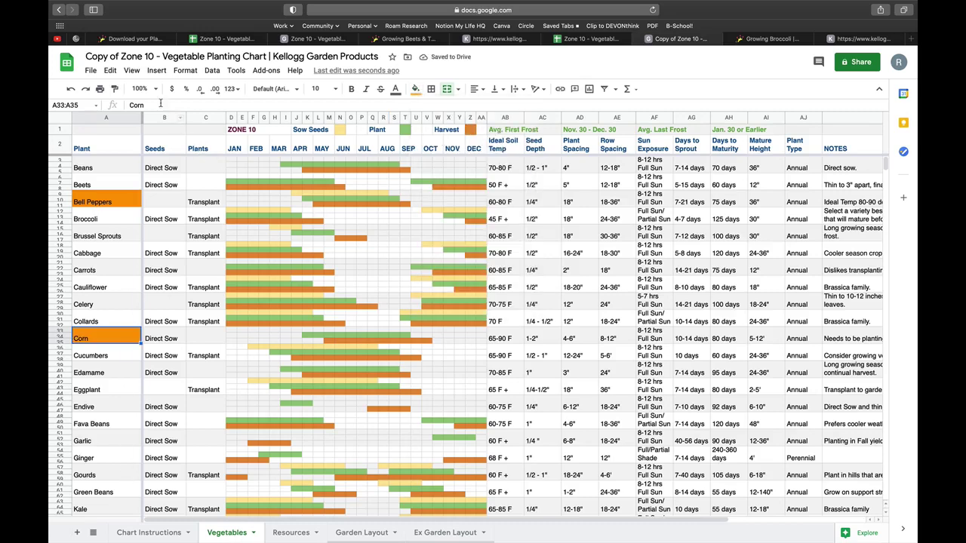
Rename the spreadsheet as "2021 Zone 10 - Vegetable Planting Chart | Kellogg Garden Products"
left_click(91, 71)
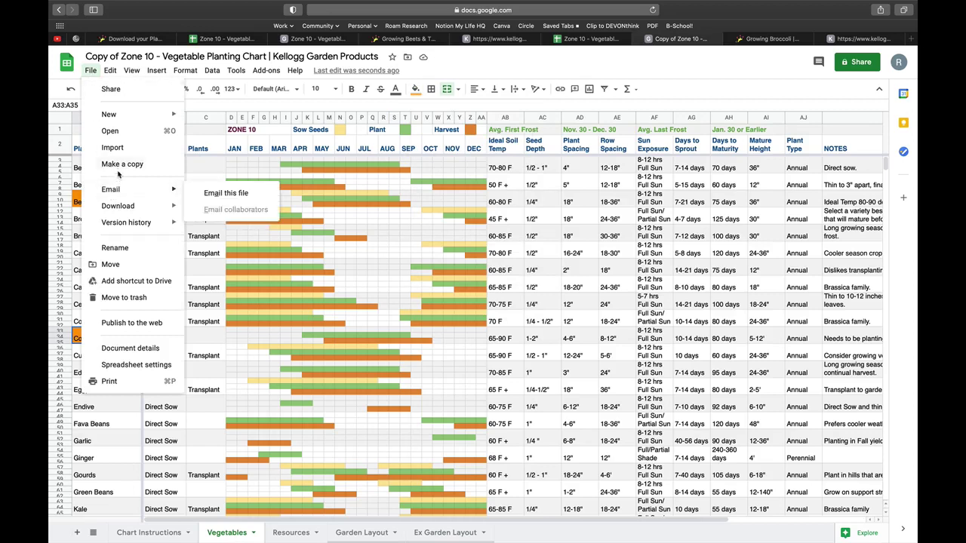
left_click(550, 70)
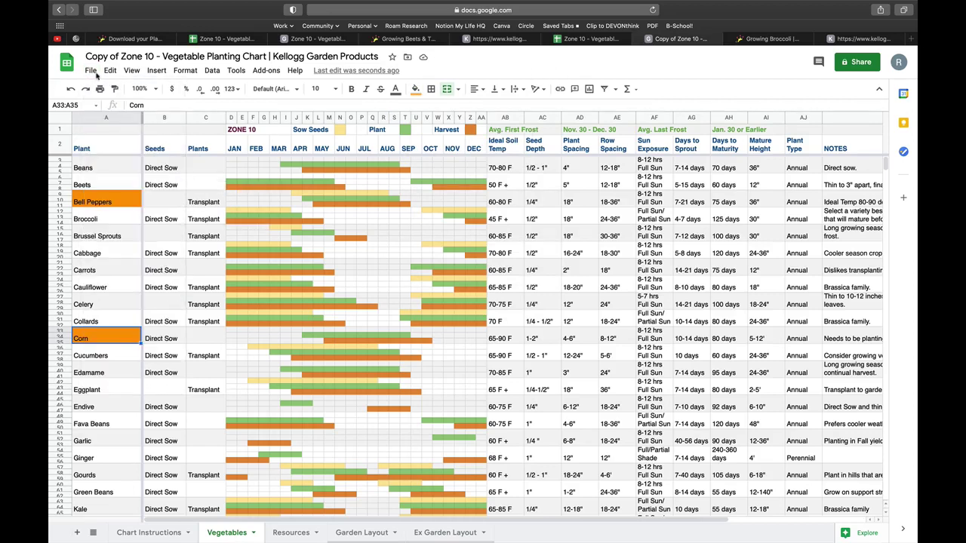
left_click(117, 56)
key("BackSpace")
key("BackSpace")
key("BackSpace")
key("BackSpace")
key("BackSpace")
key("BackSpace")
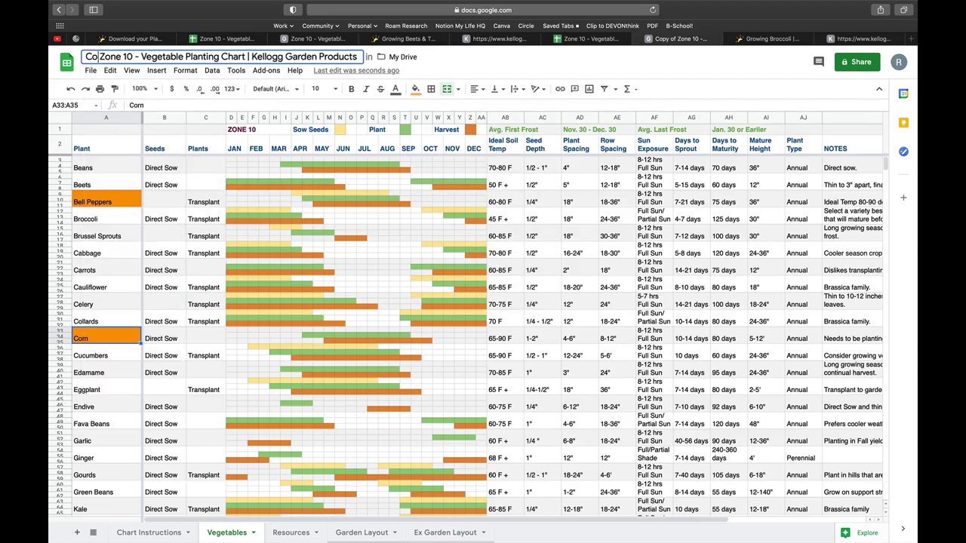
type("2021")
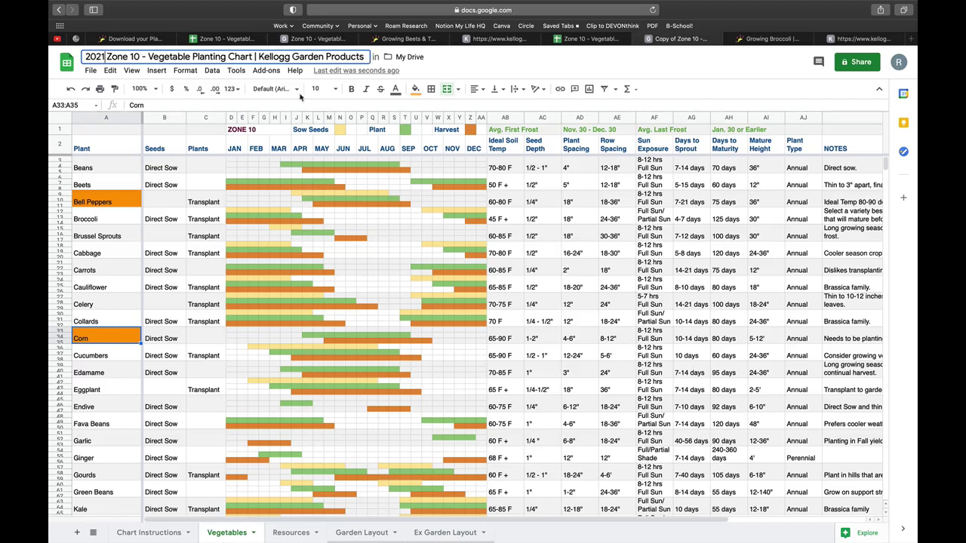
key("Return")
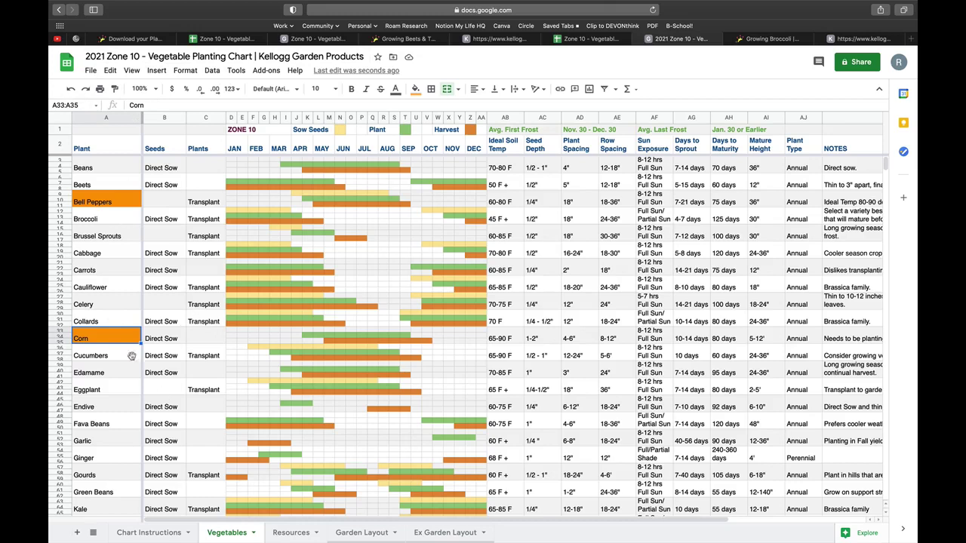
Fill the Cucumbers and Eggplant name cells in the Plant column with orange
left_click(103, 364)
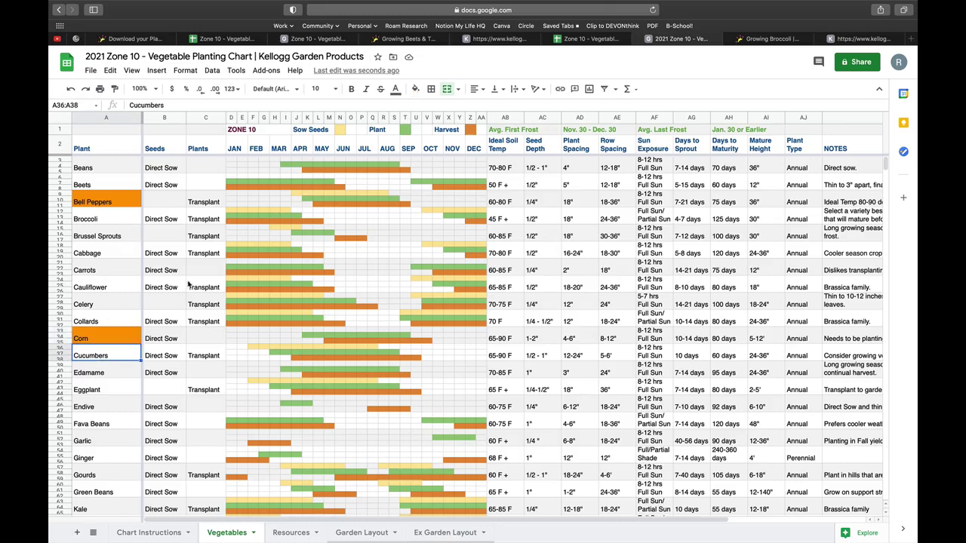
left_click(415, 89)
left_click(442, 137)
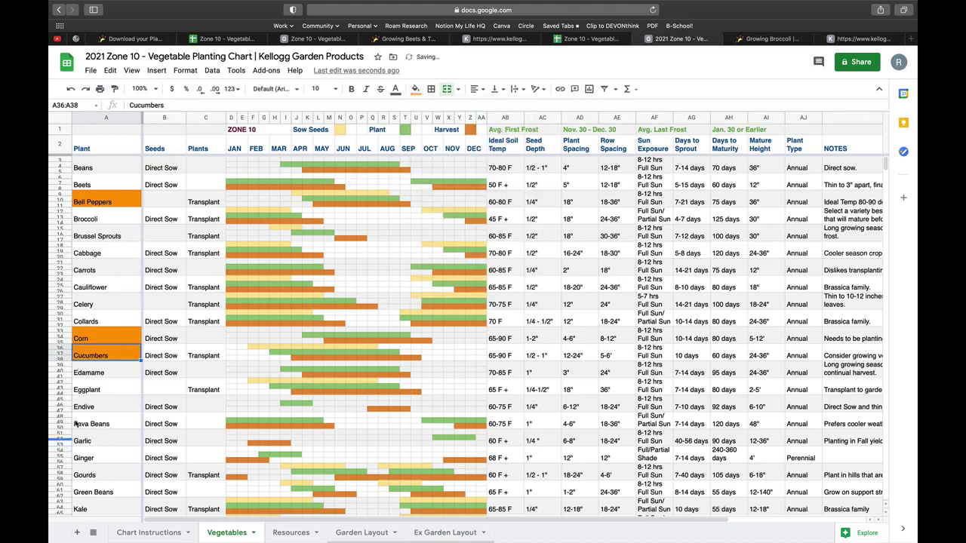
left_click(93, 394)
left_click(415, 89)
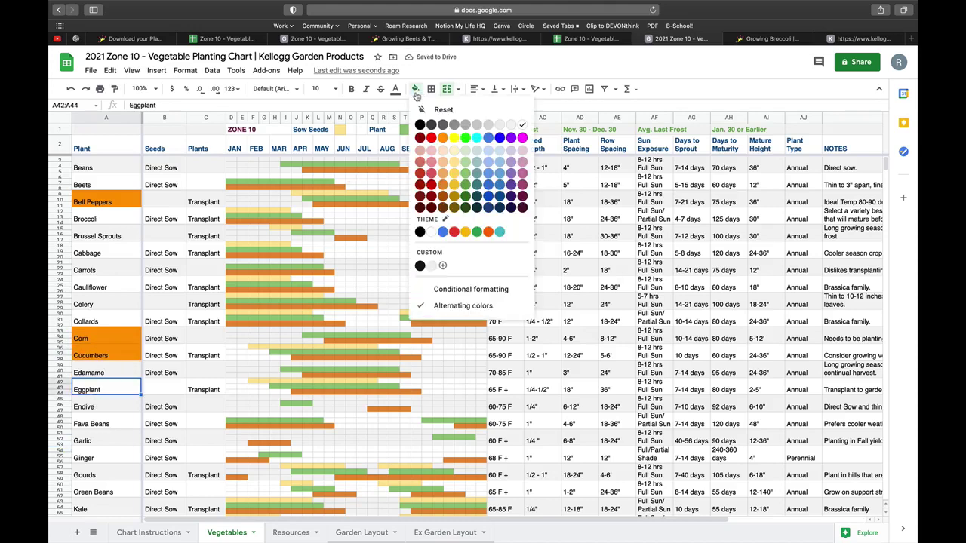
left_click(444, 138)
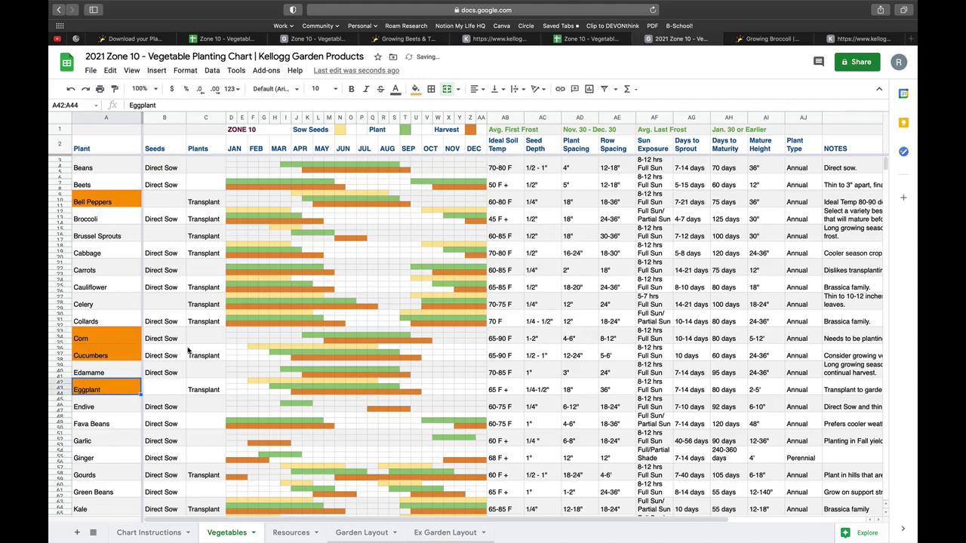
Fill the Okra name cell in the Plant column with orange and return to the start of the chart
scroll(106, 436, "down", 4)
scroll(105, 436, "down", 1)
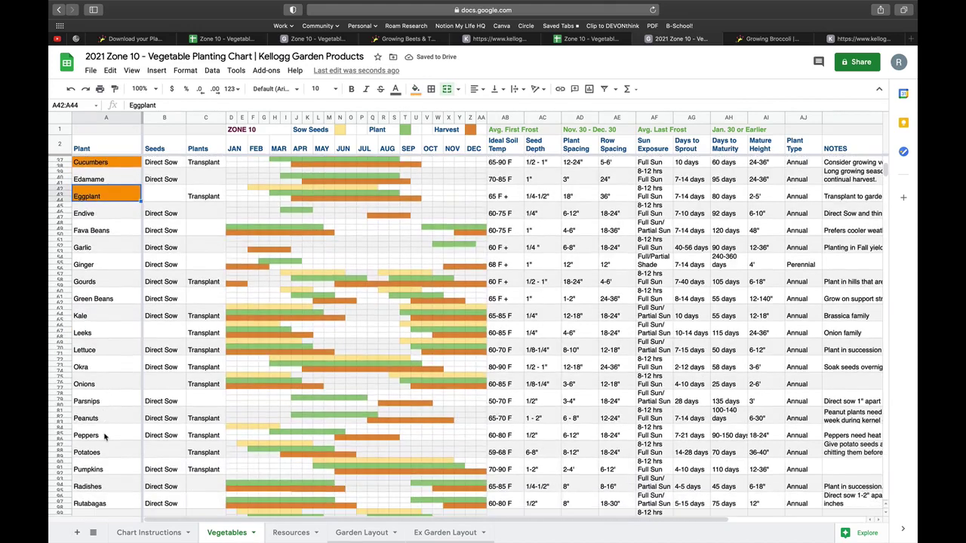
left_click(89, 369)
left_click(414, 89)
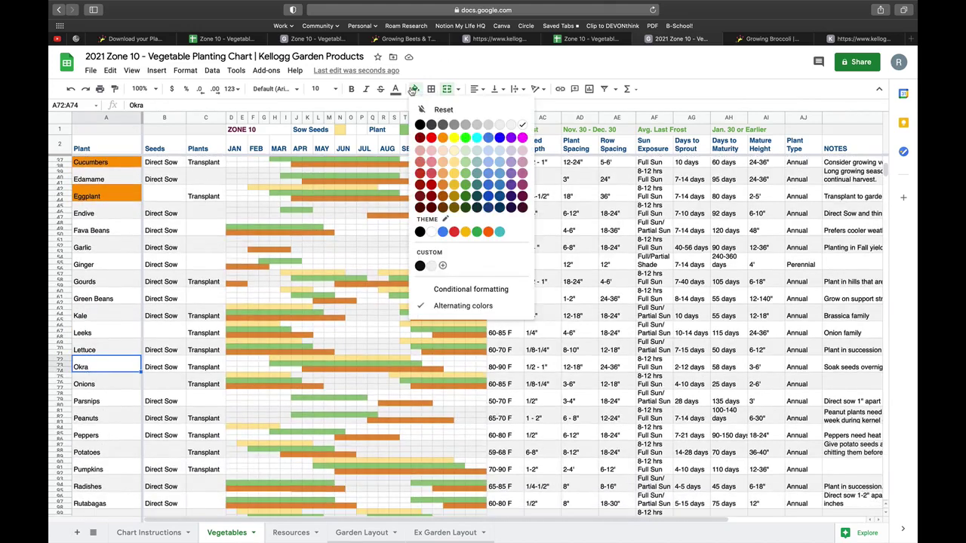
left_click(444, 137)
scroll(89, 391, "up", 10)
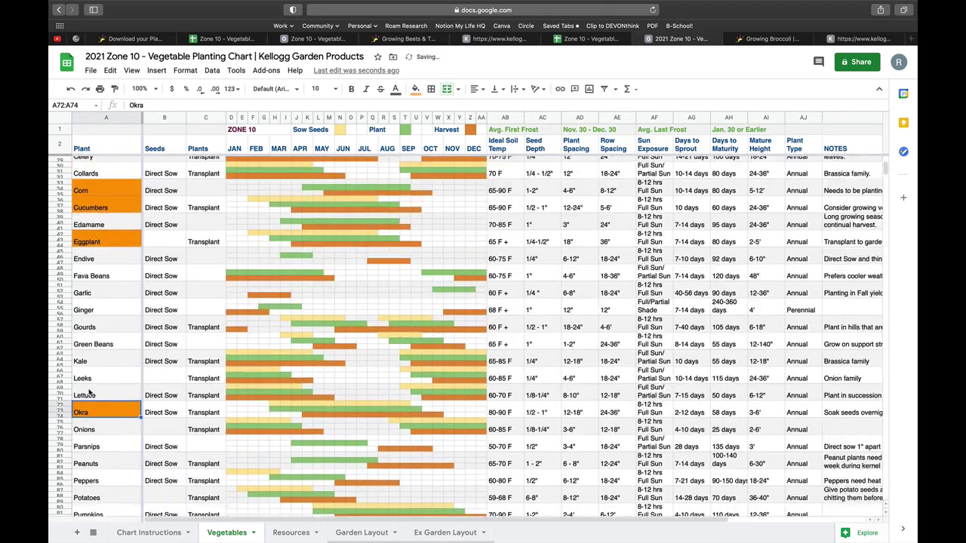
scroll(94, 340, "right", 1)
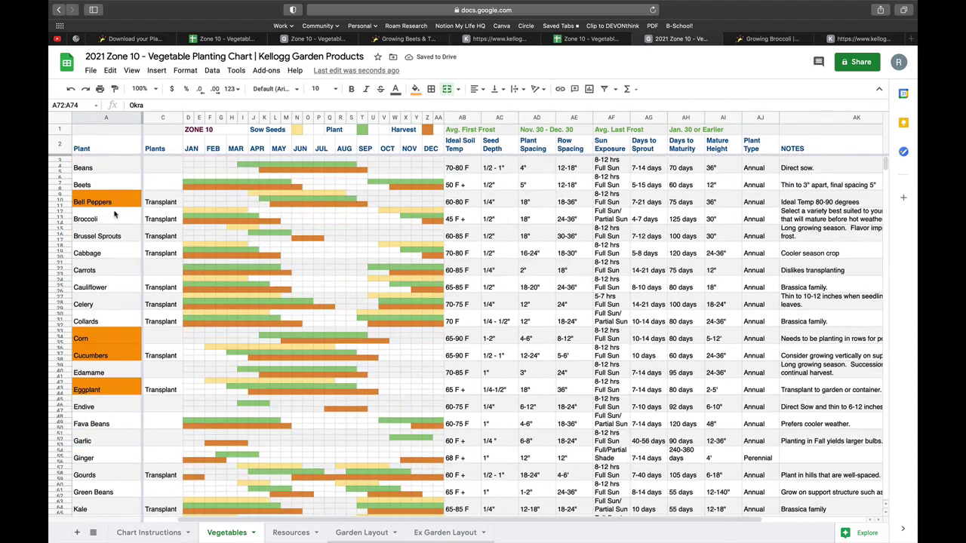